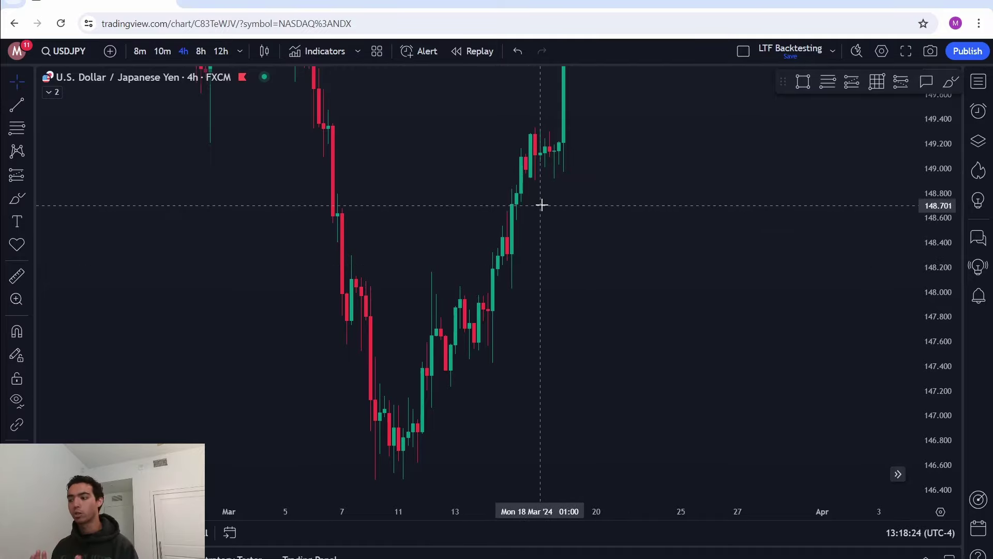
# Step: Try freehand brush marks around the swings of the USDJPY decline and rally, undoing each mark
pyautogui.click(951, 82)
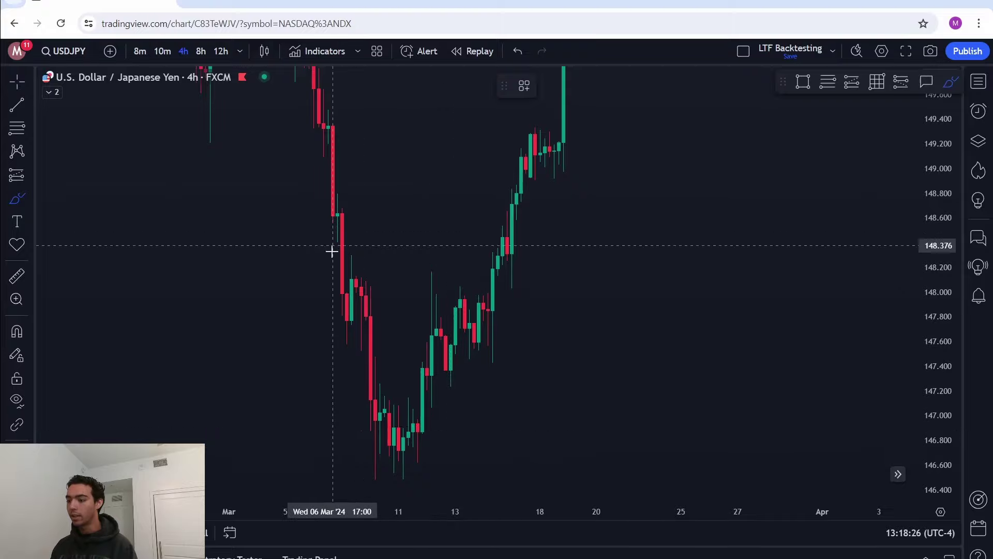
pyautogui.moveTo(332, 251); pyautogui.dragTo(337, 185)
pyautogui.hotkey('ctrl', 'z')
pyautogui.moveTo(337, 348); pyautogui.dragTo(339, 261)
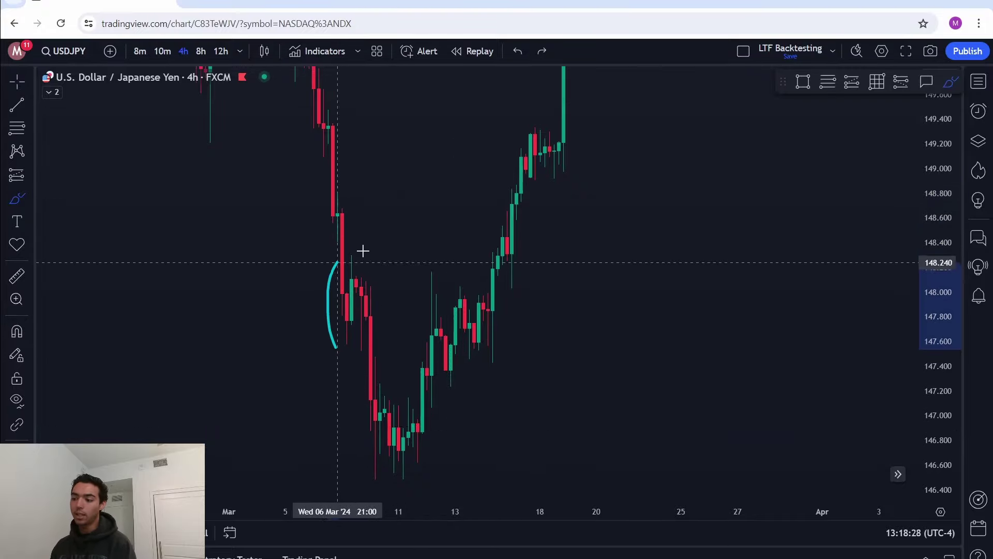
pyautogui.hotkey('ctrl', 'z')
pyautogui.moveTo(372, 450)
pyautogui.mouseDown()
pyautogui.moveTo(399, 390)
pyautogui.moveTo(444, 386)
pyautogui.mouseUp()
pyautogui.hotkey('ctrl', 'z')
pyautogui.hotkey('ctrl', 'z')
pyautogui.moveTo(517, 293)
pyautogui.mouseDown()
pyautogui.moveTo(484, 220)
pyautogui.moveTo(493, 311)
pyautogui.mouseUp()
pyautogui.hotkey('ctrl', 'z')
pyautogui.moveTo(547, 189)
pyautogui.mouseDown()
pyautogui.moveTo(534, 92)
pyautogui.moveTo(494, 172)
pyautogui.mouseUp()
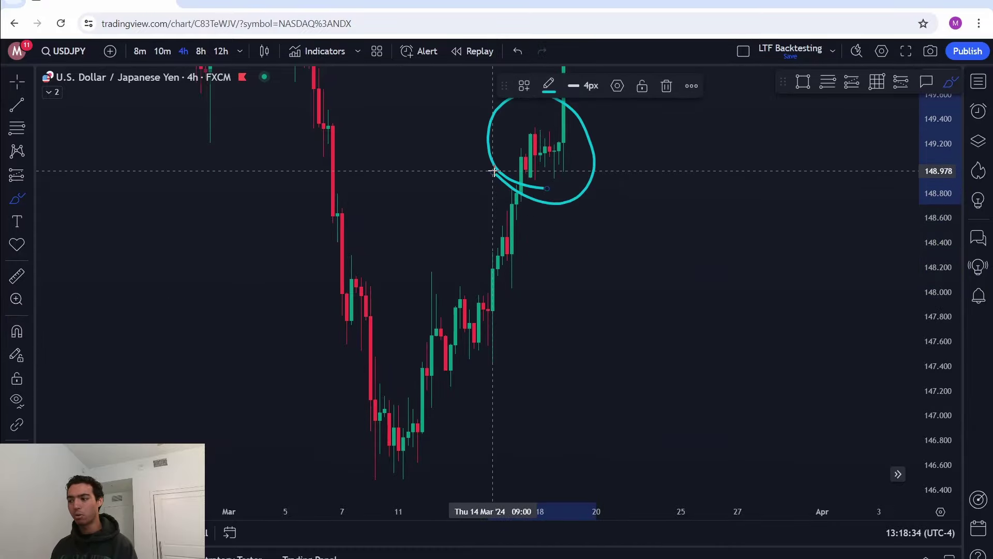
pyautogui.hotkey('ctrl', 'z')
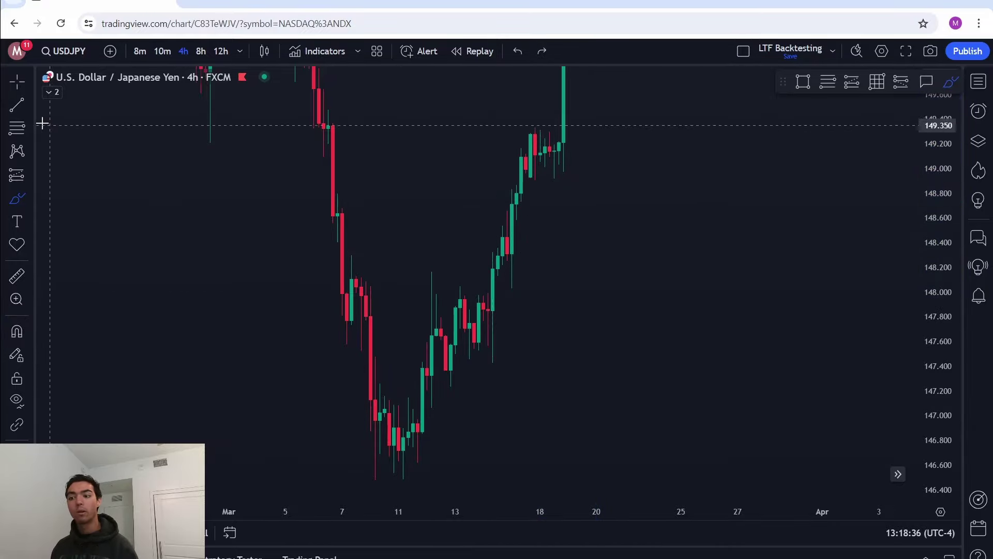
pyautogui.click(18, 82)
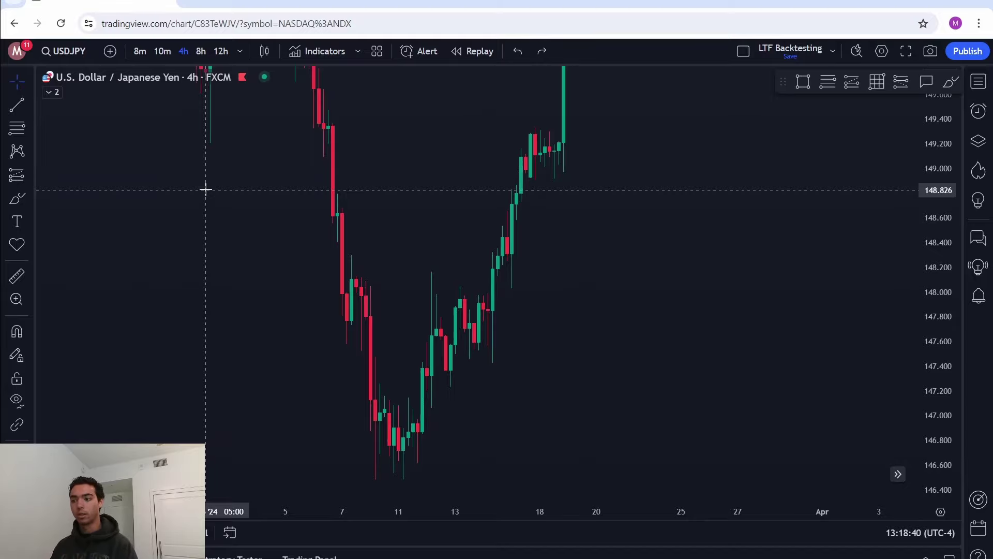
# Step: Brush three rising candle bodies in the empty chart area after the price data, starting near April, and colour them green
pyautogui.hscroll(10, 824, 220)
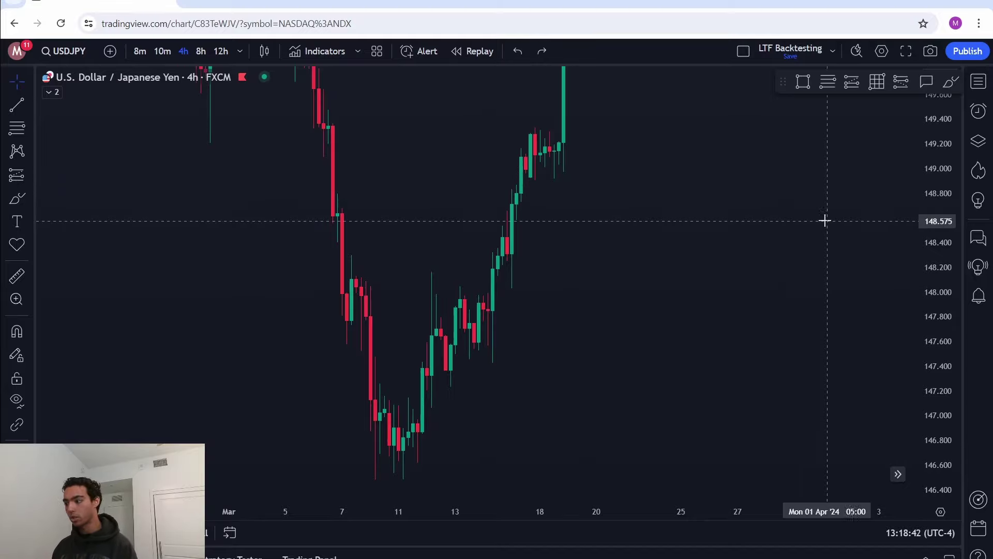
pyautogui.click(952, 83)
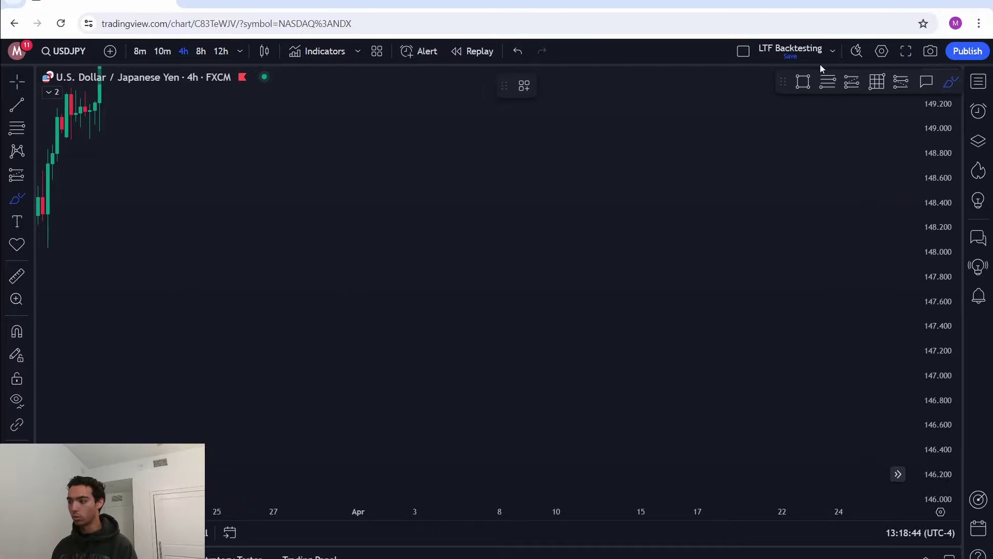
pyautogui.moveTo(354, 284)
pyautogui.mouseDown()
pyautogui.moveTo(359, 305)
pyautogui.moveTo(429, 299)
pyautogui.moveTo(350, 368)
pyautogui.mouseUp()
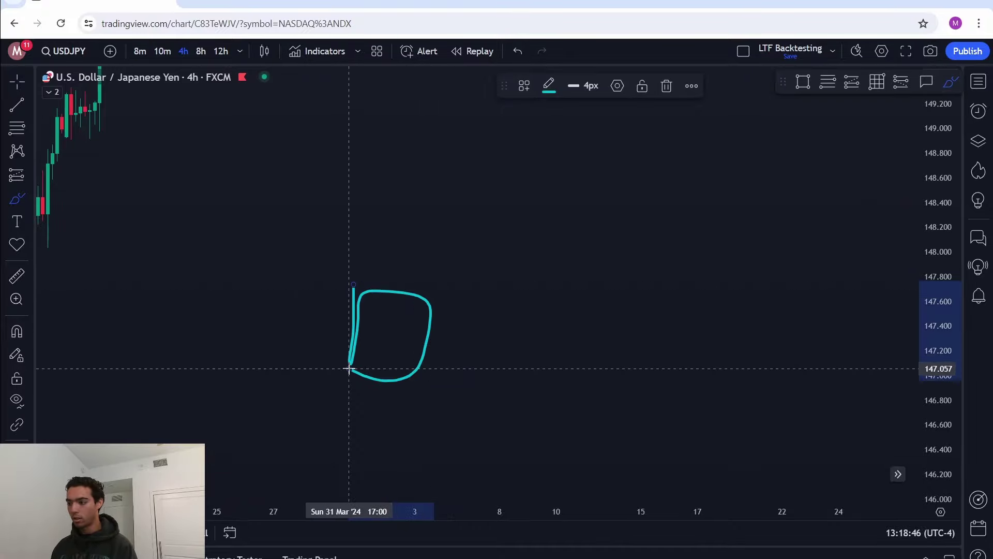
pyautogui.click(549, 86)
pyautogui.click(593, 126)
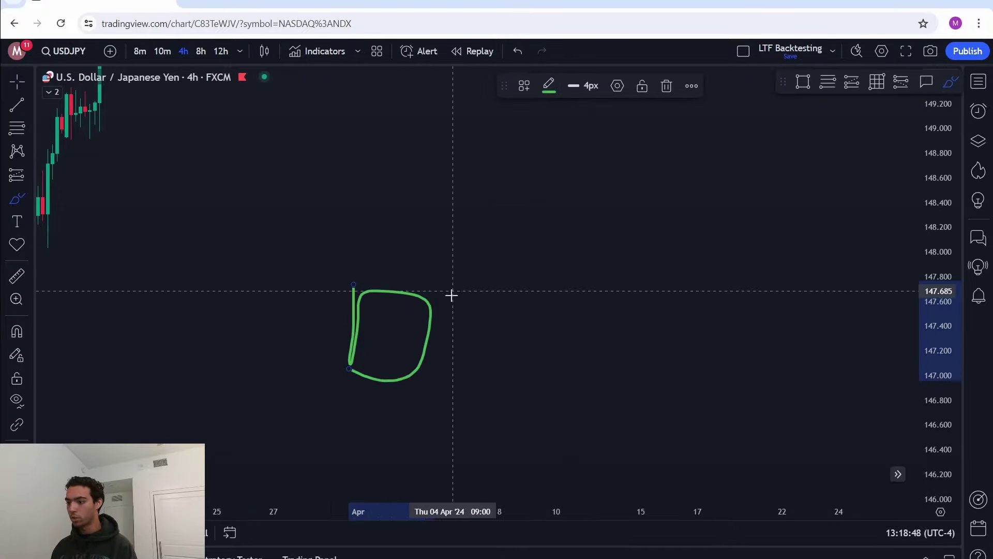
pyautogui.moveTo(439, 308)
pyautogui.mouseDown()
pyautogui.moveTo(522, 306)
pyautogui.moveTo(441, 310)
pyautogui.mouseUp()
pyautogui.moveTo(538, 210)
pyautogui.mouseDown()
pyautogui.moveTo(550, 106)
pyautogui.moveTo(540, 208)
pyautogui.mouseUp()
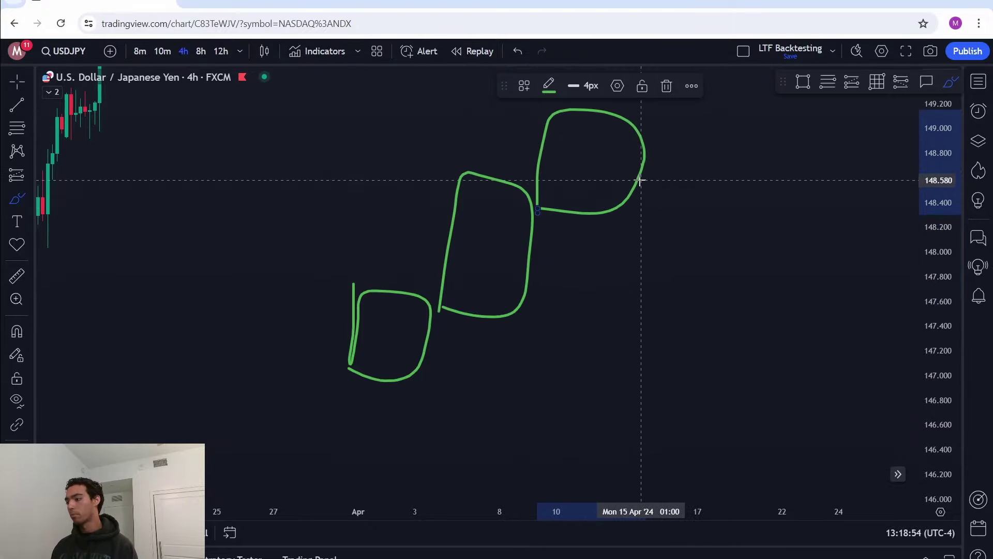
# Step: Try a lower candle after the third green one, coloured red with a stroke across it, and undo it
pyautogui.moveTo(641, 181)
pyautogui.mouseDown()
pyautogui.moveTo(692, 290)
pyautogui.moveTo(647, 188)
pyautogui.mouseUp()
pyautogui.click(550, 85)
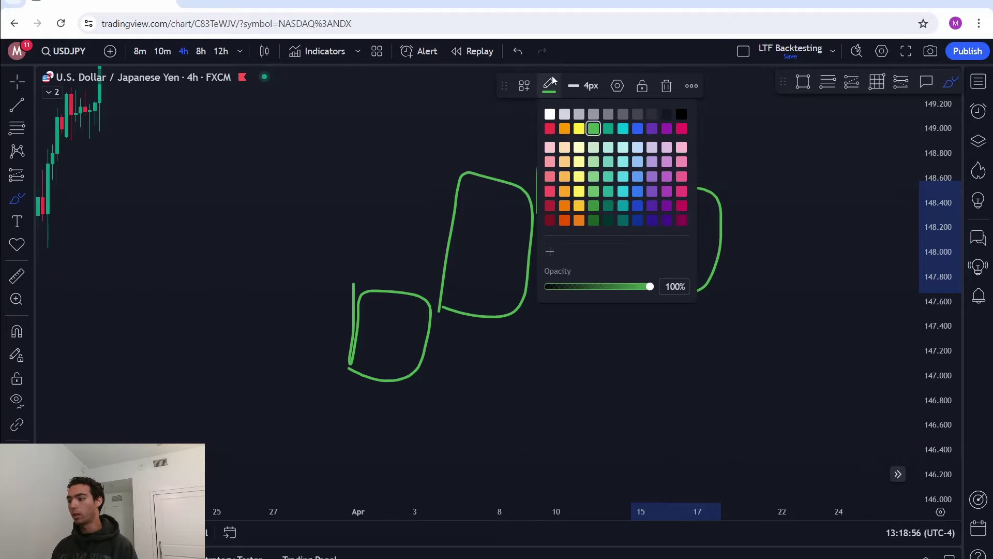
pyautogui.click(549, 128)
pyautogui.moveTo(547, 215)
pyautogui.mouseDown()
pyautogui.moveTo(667, 222)
pyautogui.moveTo(588, 220)
pyautogui.mouseUp()
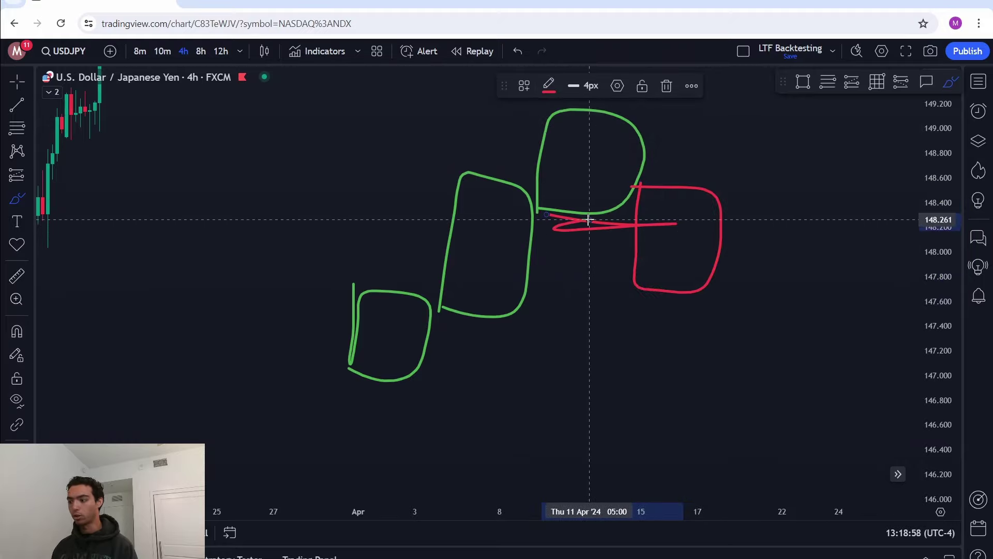
pyautogui.hotkey('ctrl', 'z')
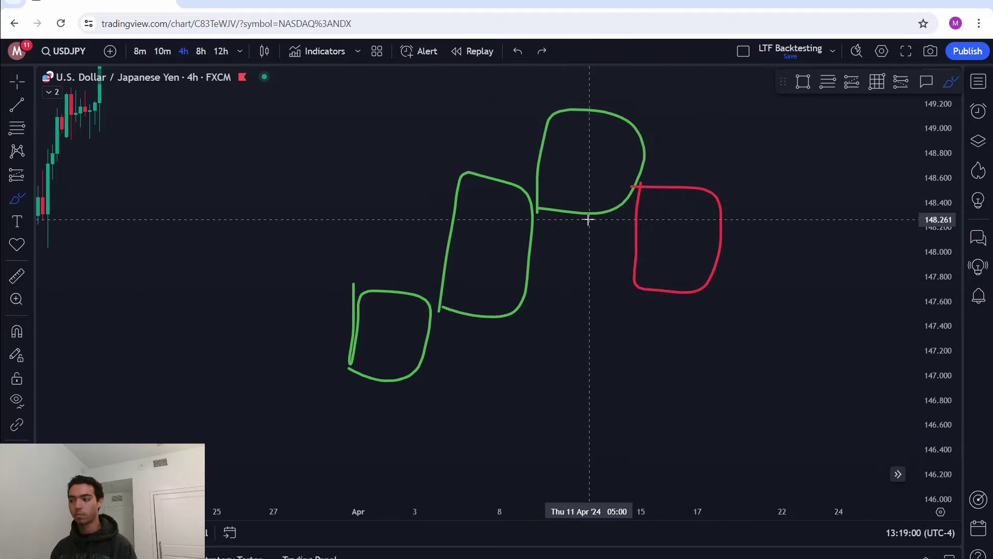
pyautogui.hotkey('ctrl', 'z')
pyautogui.hotkey('ctrl', 'z')
# Step: Try a red candle level with the third green one, with a lower wick and crossing strokes, and undo it all
pyautogui.moveTo(649, 109)
pyautogui.mouseDown()
pyautogui.moveTo(640, 207)
pyautogui.moveTo(648, 109)
pyautogui.mouseUp()
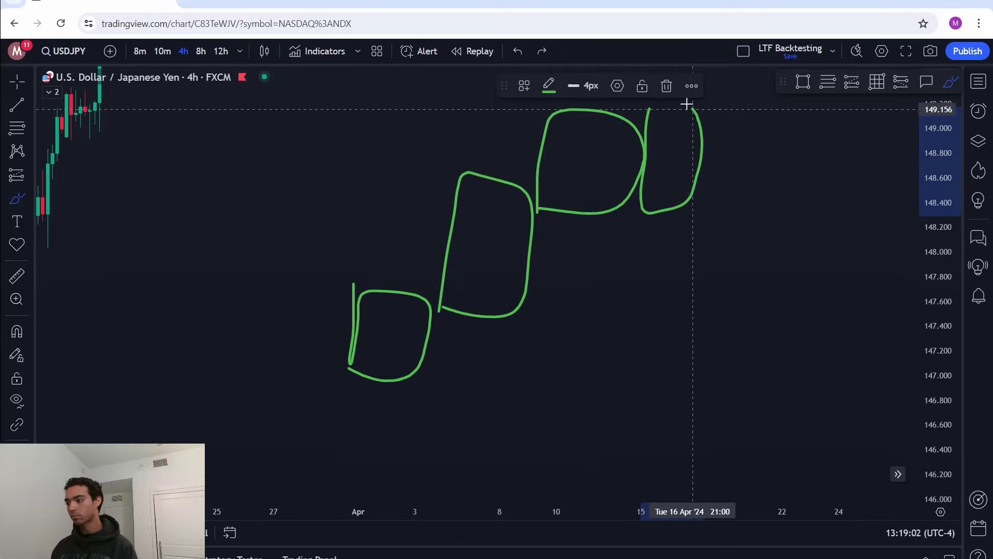
pyautogui.click(565, 87)
pyautogui.click(549, 86)
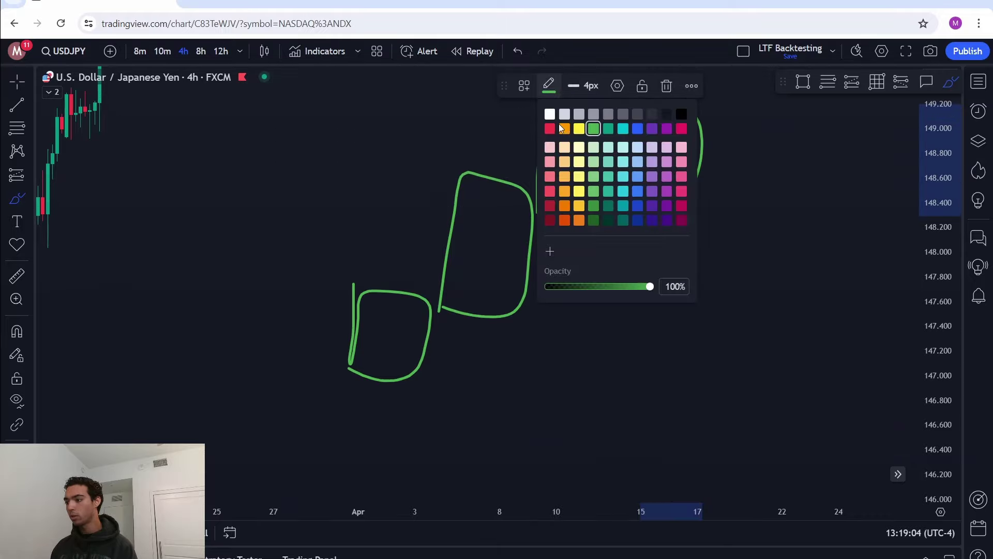
pyautogui.click(563, 127)
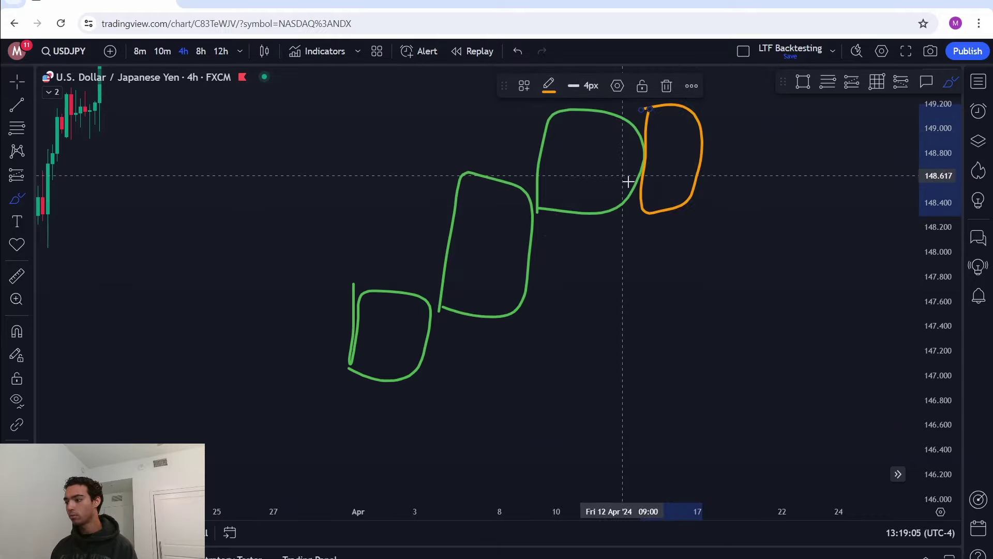
pyautogui.click(543, 89)
pyautogui.click(552, 127)
pyautogui.moveTo(659, 213); pyautogui.dragTo(652, 300)
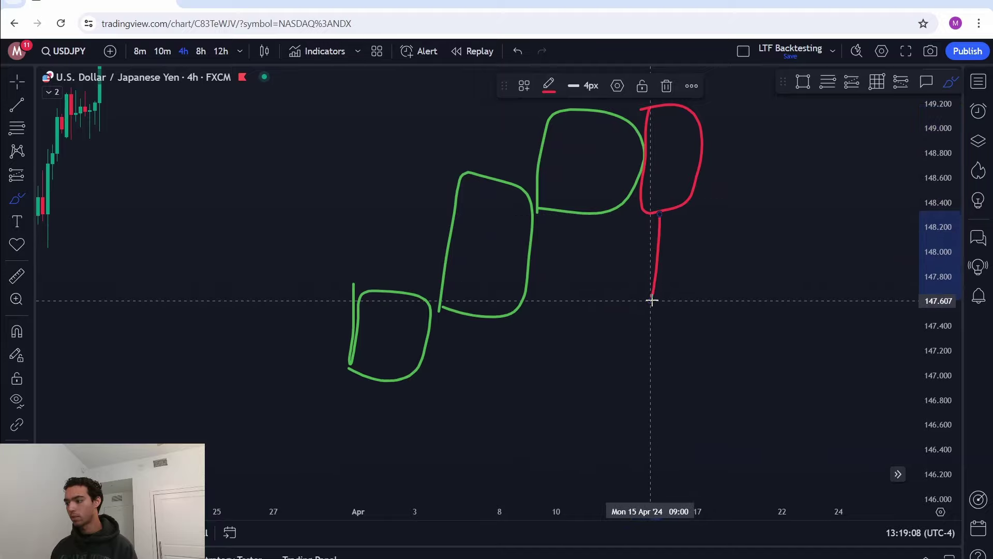
pyautogui.moveTo(585, 196); pyautogui.dragTo(721, 284)
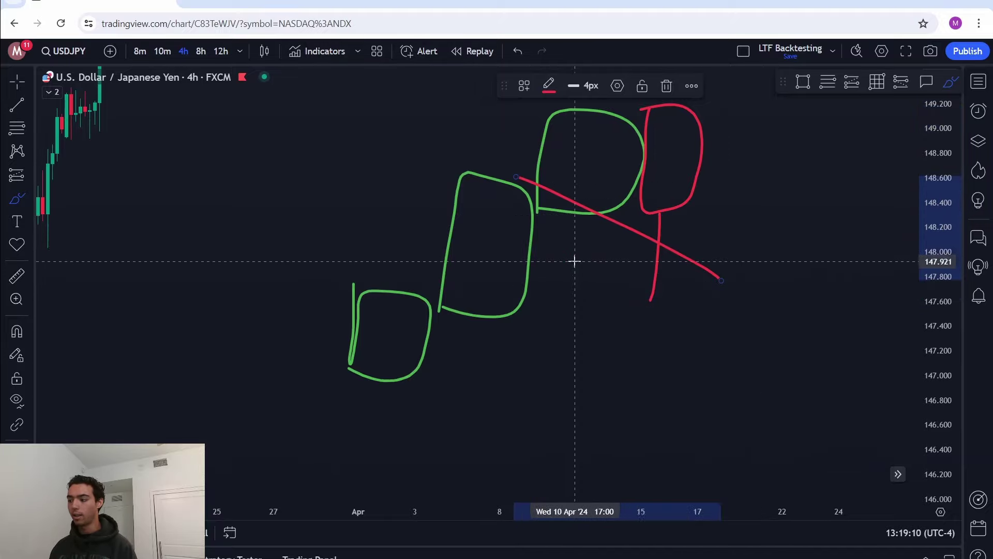
pyautogui.moveTo(576, 262); pyautogui.dragTo(714, 178)
pyautogui.hotkey('ctrl', 'z')
pyautogui.hotkey('ctrl', 'z')
pyautogui.hotkey('ctrl', 'z')
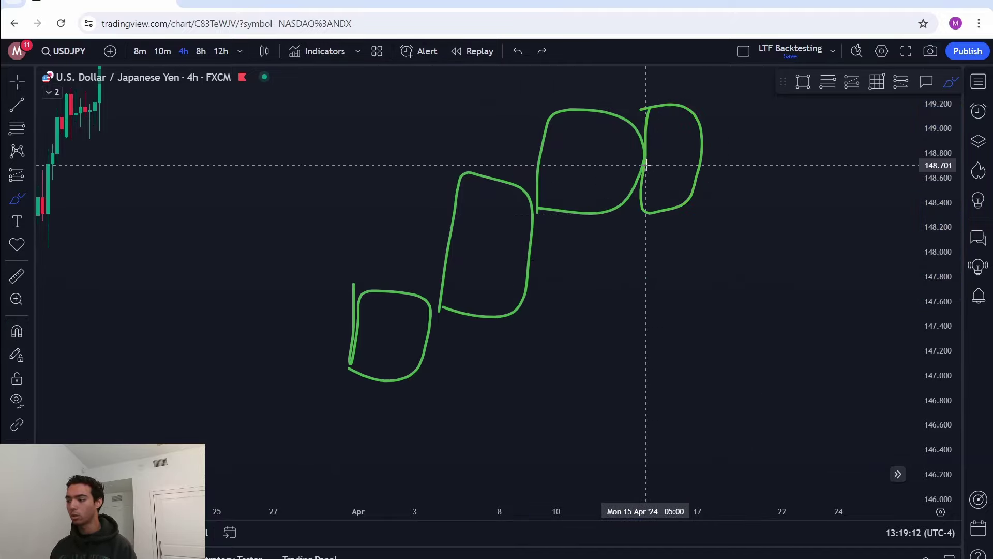
pyautogui.hotkey('ctrl', 'z')
# Step: Brush three descending red candle bodies after the third green candle, each starting lower than the previous one
pyautogui.moveTo(645, 164)
pyautogui.mouseDown()
pyautogui.moveTo(646, 204)
pyautogui.moveTo(697, 134)
pyautogui.moveTo(627, 175)
pyautogui.mouseUp()
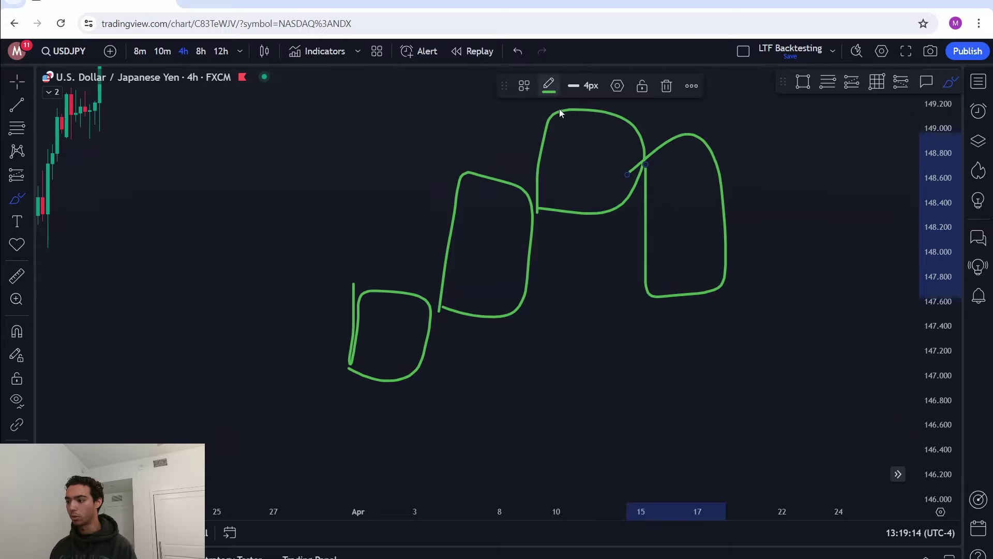
pyautogui.click(548, 85)
pyautogui.click(552, 126)
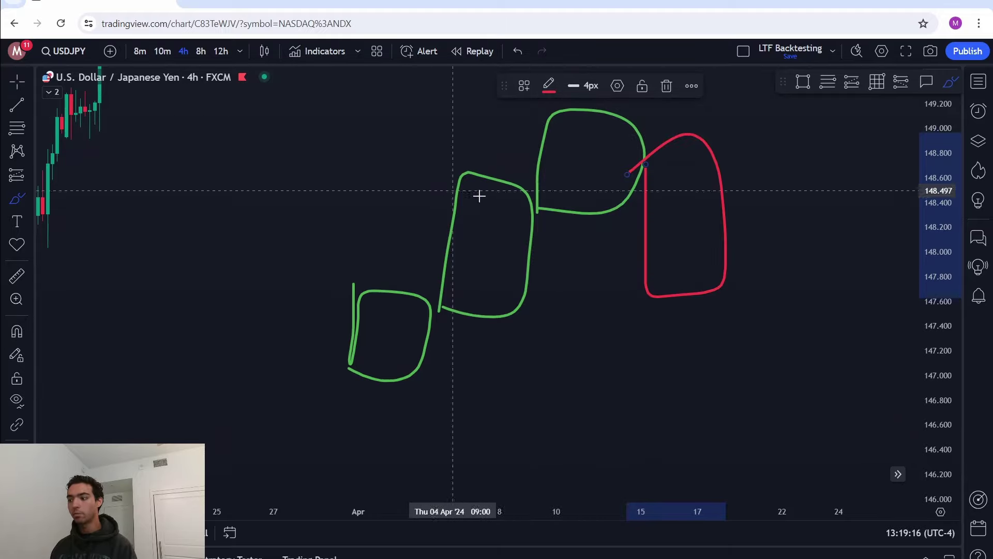
pyautogui.moveTo(726, 244)
pyautogui.mouseDown()
pyautogui.moveTo(736, 355)
pyautogui.moveTo(792, 290)
pyautogui.moveTo(722, 288)
pyautogui.mouseUp()
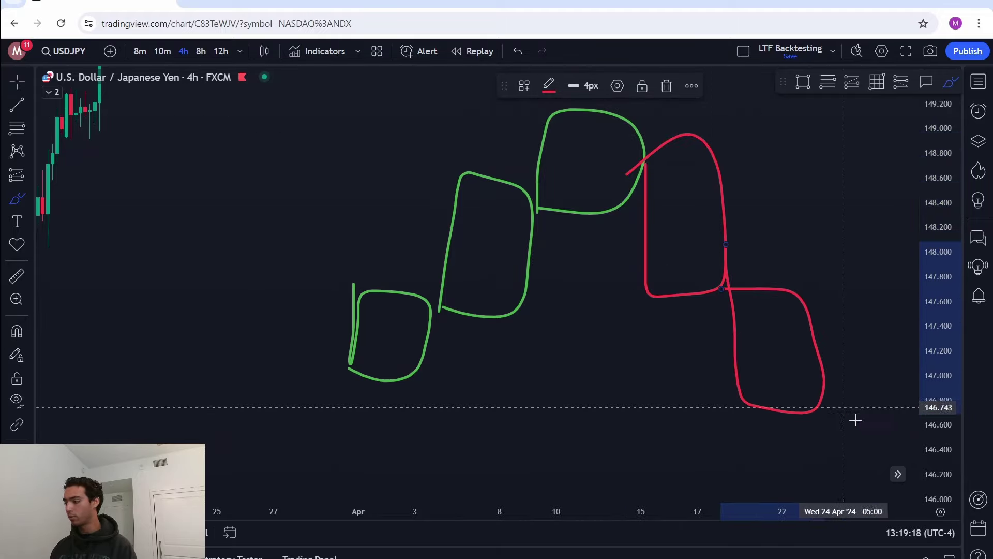
pyautogui.moveTo(823, 383)
pyautogui.mouseDown()
pyautogui.moveTo(854, 499)
pyautogui.moveTo(843, 379)
pyautogui.moveTo(806, 387)
pyautogui.mouseUp()
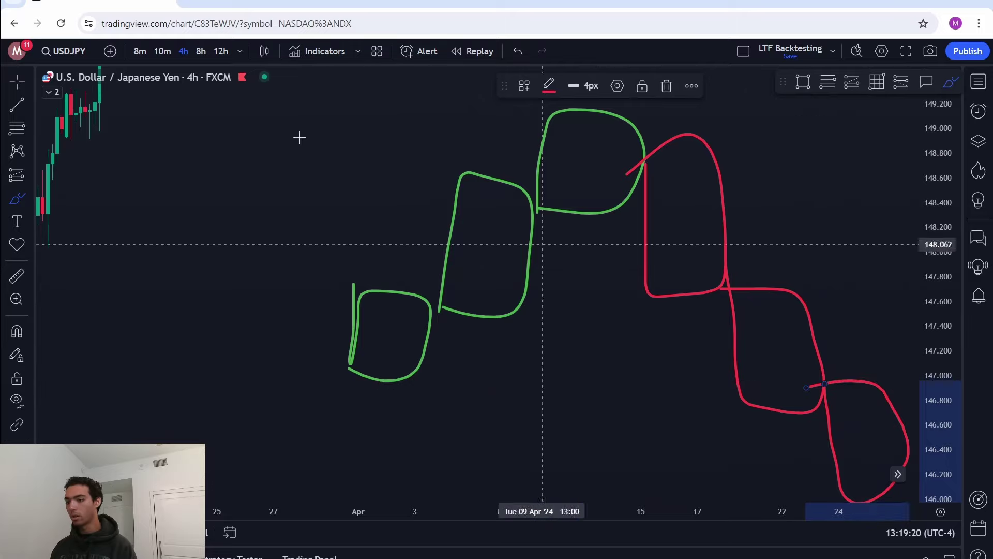
# Step: Try a green candle closing above the lowest red candle, marked with a brush stroke, and undo it
pyautogui.click(16, 83)
pyautogui.moveTo(442, 189); pyautogui.dragTo(238, 146)
pyautogui.moveTo(778, 293); pyautogui.dragTo(684, 251)
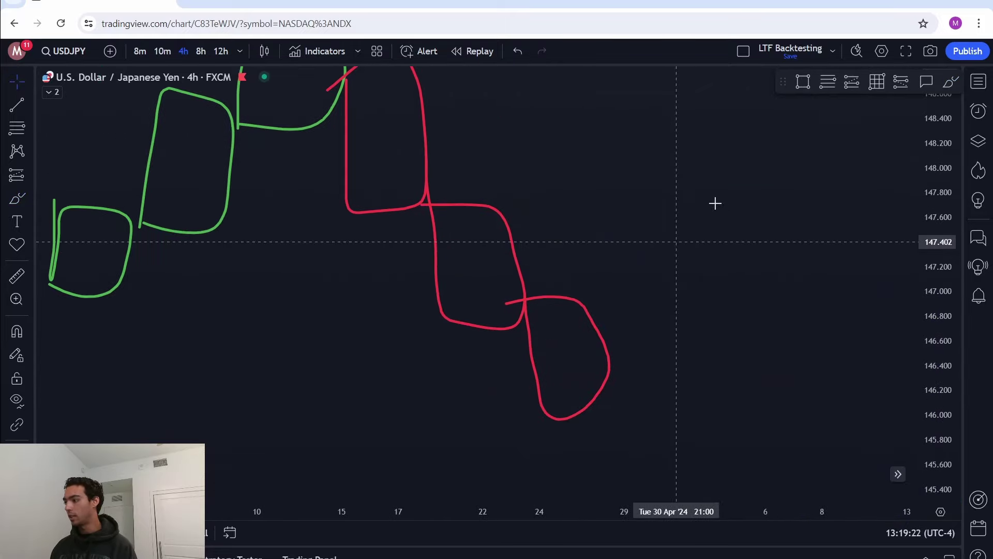
pyautogui.click(953, 82)
pyautogui.moveTo(610, 342)
pyautogui.mouseDown()
pyautogui.moveTo(596, 255)
pyautogui.moveTo(716, 333)
pyautogui.moveTo(625, 344)
pyautogui.mouseUp()
pyautogui.click(549, 86)
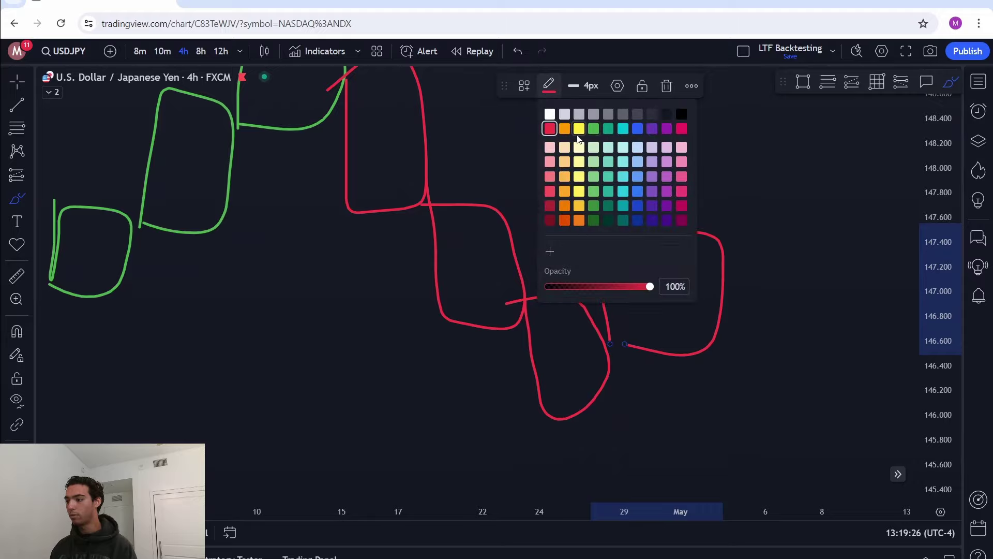
pyautogui.click(597, 127)
pyautogui.moveTo(537, 292); pyautogui.dragTo(598, 293)
pyautogui.hotkey('ctrl', 'z')
pyautogui.hotkey('ctrl', 'z')
pyautogui.hotkey('ctrl', 'z')
pyautogui.hotkey('ctrl', 'z')
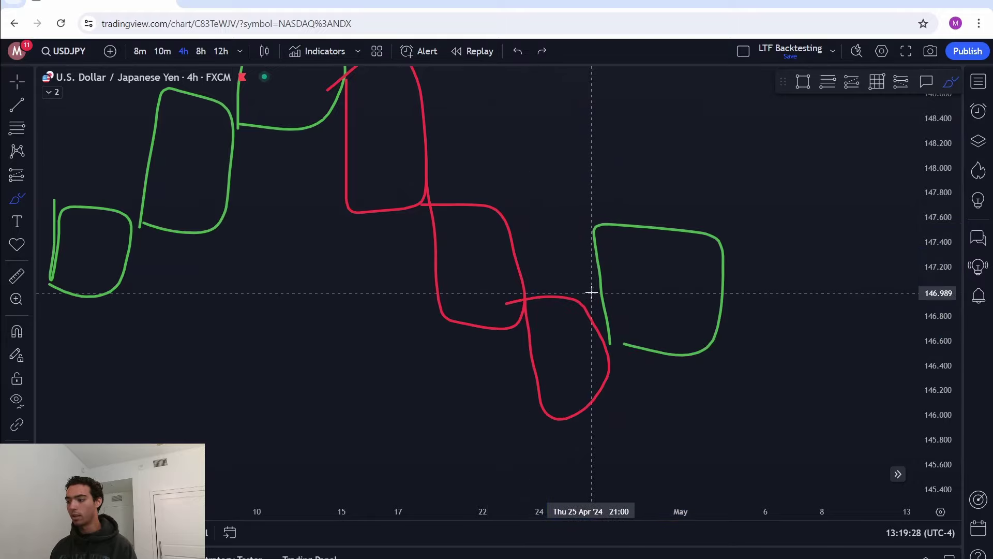
# Step: Brush a small green candle beside the lowest red one and try an upper wick and a cross over it
pyautogui.moveTo(703, 429)
pyautogui.mouseDown()
pyautogui.moveTo(701, 346)
pyautogui.moveTo(696, 430)
pyautogui.mouseUp()
pyautogui.click(548, 86)
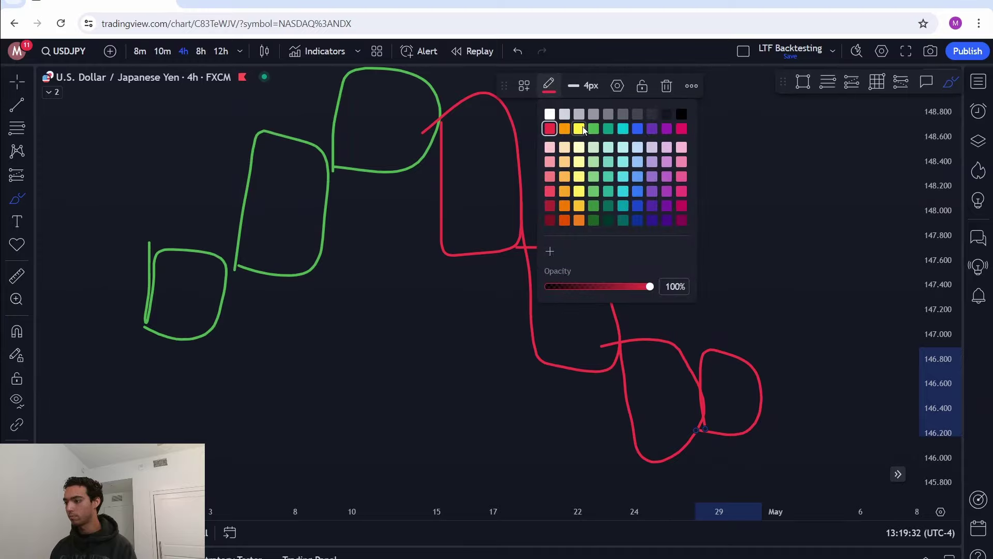
pyautogui.click(590, 127)
pyautogui.moveTo(718, 351); pyautogui.dragTo(705, 236)
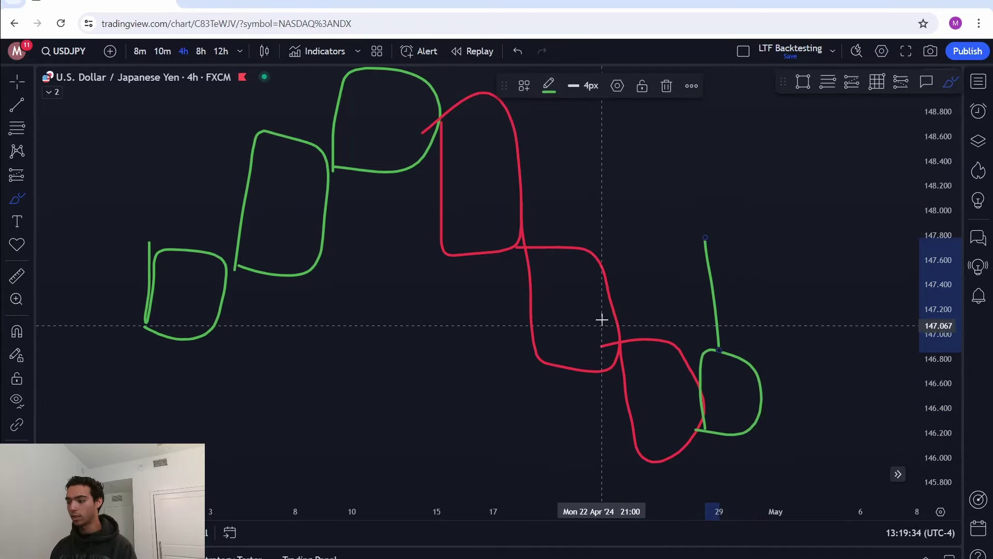
pyautogui.moveTo(616, 318); pyautogui.dragTo(751, 367)
pyautogui.moveTo(690, 362); pyautogui.dragTo(793, 268)
pyautogui.hotkey('ctrl', 'z')
pyautogui.hotkey('ctrl', 'z')
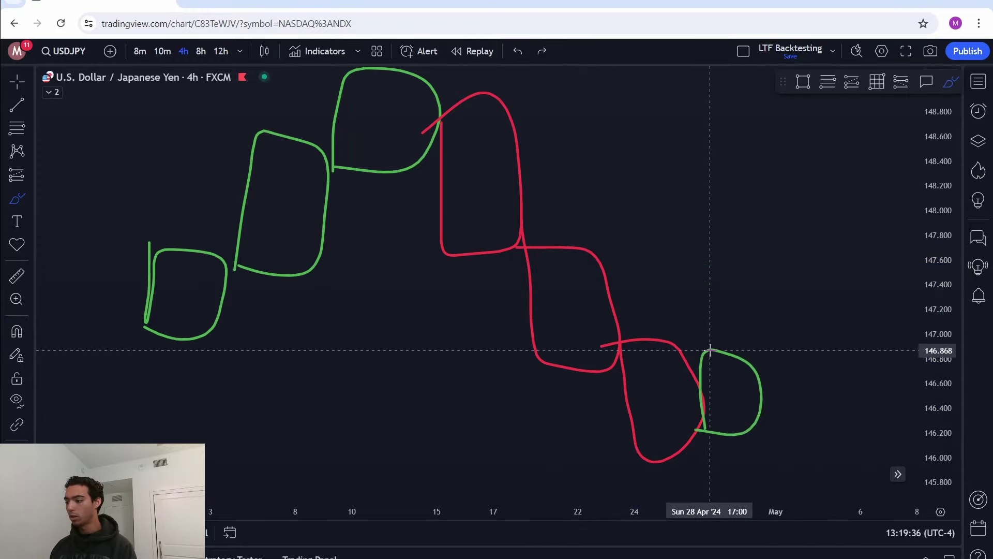
# Step: Try a larger green candle over the small one, and undo the brush drawings back to the first candle body
pyautogui.moveTo(709, 350)
pyautogui.mouseDown()
pyautogui.moveTo(701, 284)
pyautogui.moveTo(780, 436)
pyautogui.moveTo(706, 305)
pyautogui.mouseUp()
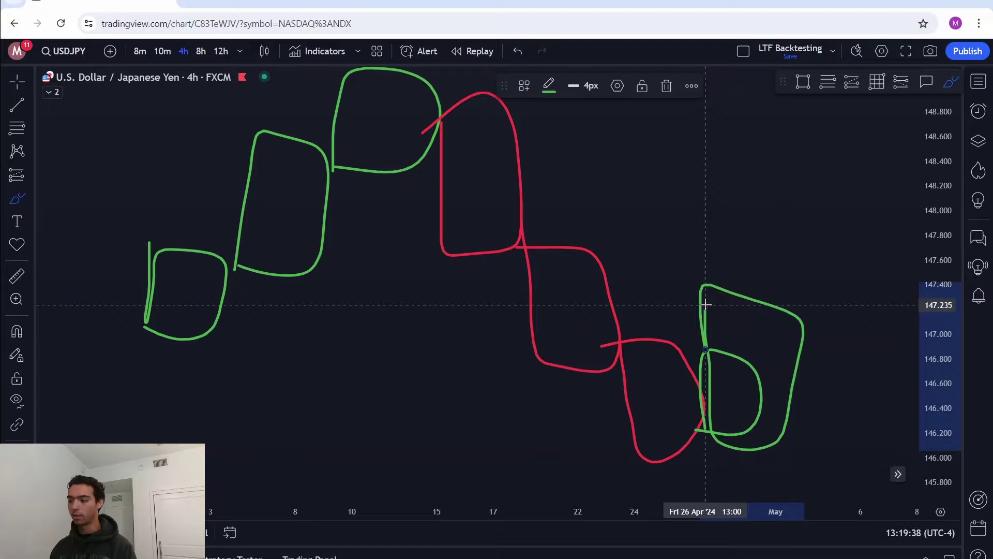
pyautogui.hotkey('ctrl', 'z')
pyautogui.hotkey('ctrl', 'z')
pyautogui.hotkey('ctrl', 'z')
pyautogui.hotkey('ctrl', 'z')
pyautogui.hotkey('ctrl', 'z')
pyautogui.hotkey('ctrl', 'z')
pyautogui.hotkey('ctrl', 'z')
pyautogui.hotkey('ctrl', 'z')
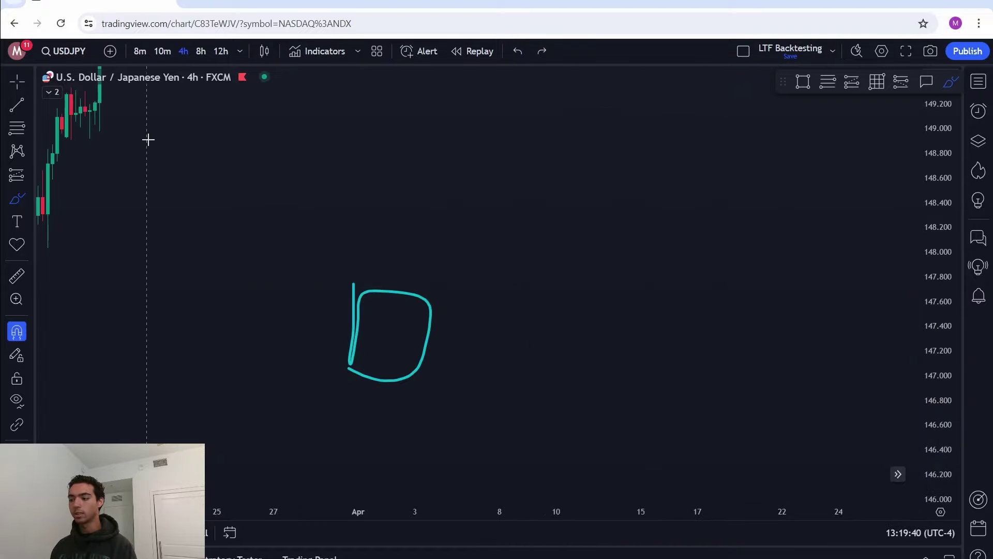
# Step: Draw a horizontal trend line from the 7 March swing-high wick at about 148.298 across to the rally candles that cross it
pyautogui.click(8, 83)
pyautogui.moveTo(268, 188); pyautogui.dragTo(698, 289)
pyautogui.moveTo(548, 297); pyautogui.dragTo(683, 218)
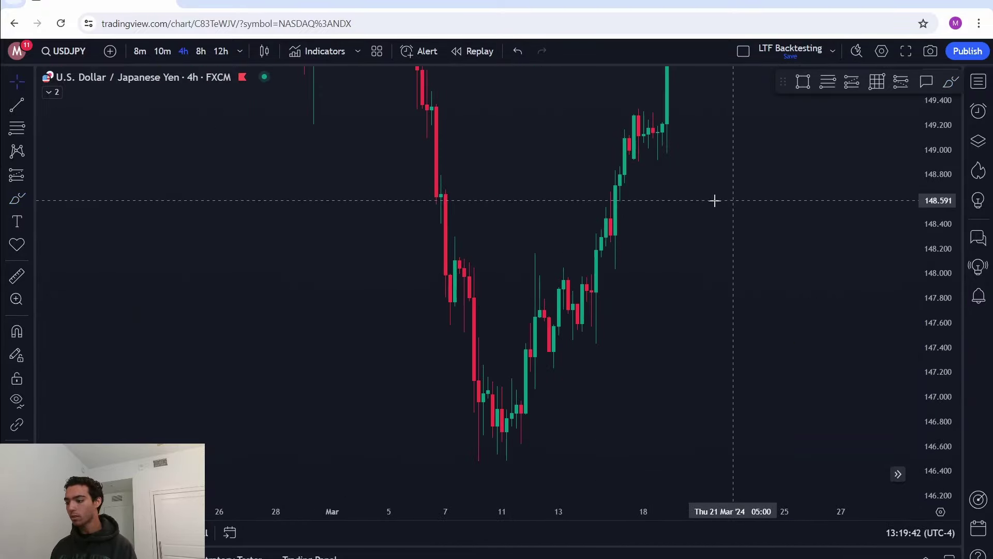
pyautogui.scroll(4, 610, 268)
pyautogui.moveTo(383, 219); pyautogui.dragTo(589, 216)
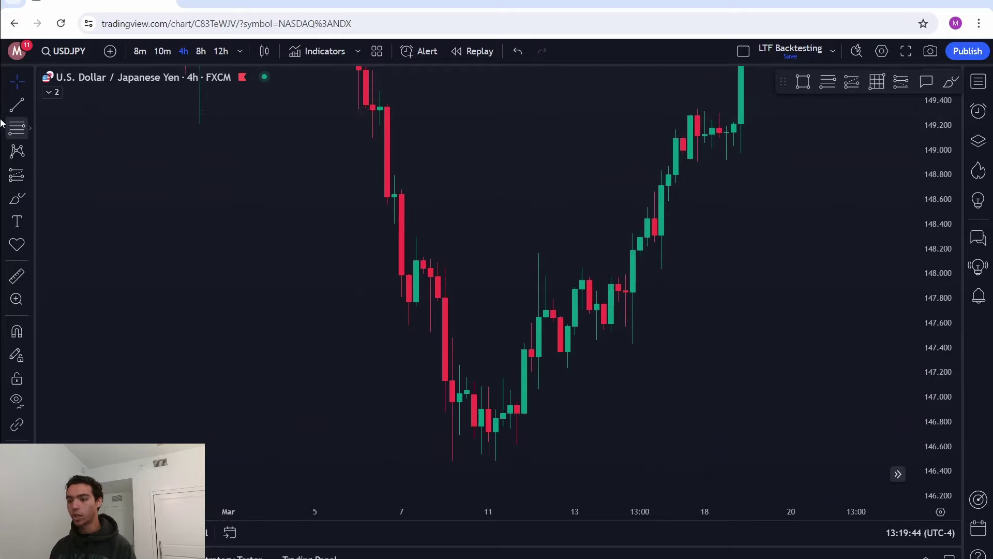
pyautogui.click(16, 105)
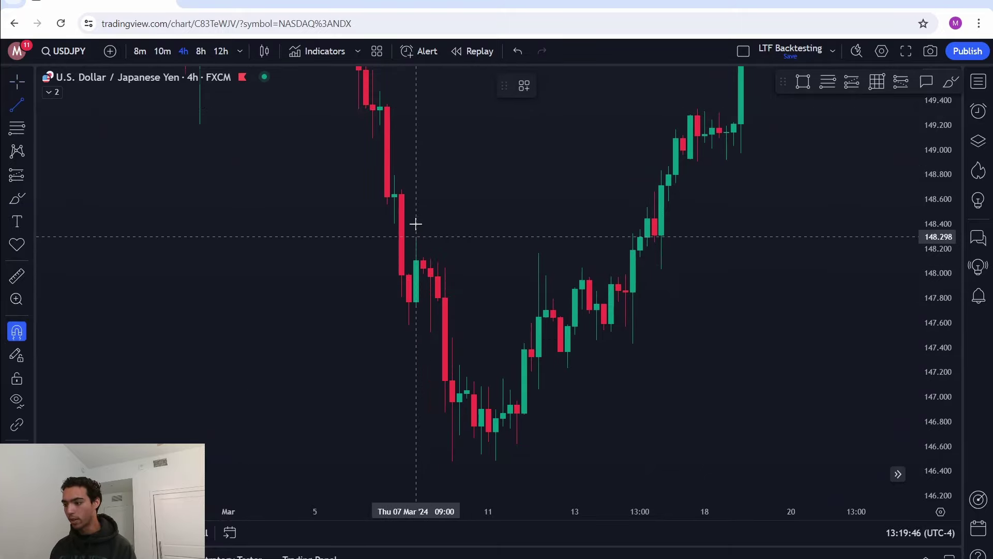
pyautogui.click(415, 232)
pyautogui.click(656, 236)
pyautogui.click(640, 342)
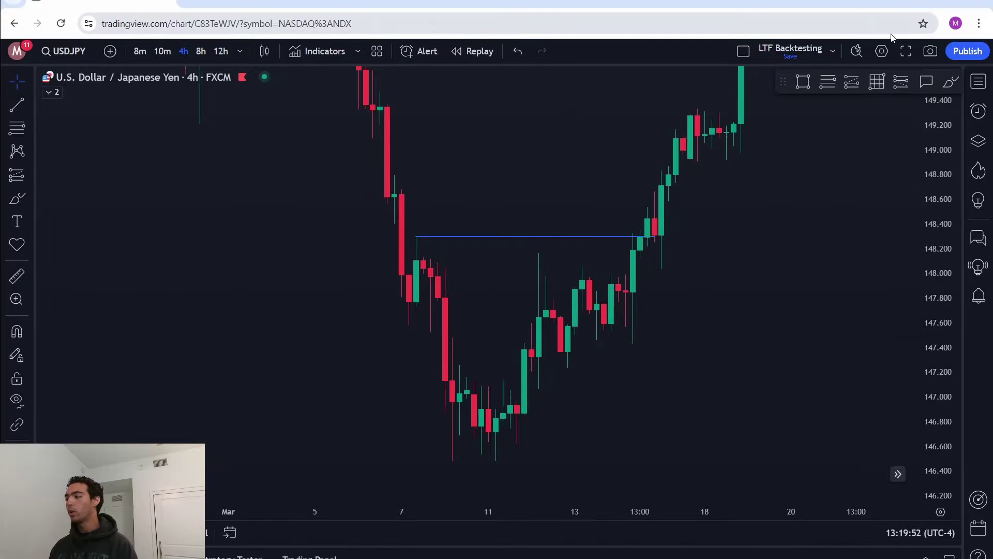
# Step: Circle the 7 March swing-high candles at the start of the level with the brush, and undo the stroke
pyautogui.click(951, 82)
pyautogui.moveTo(382, 339)
pyautogui.mouseDown()
pyautogui.moveTo(488, 268)
pyautogui.moveTo(366, 336)
pyautogui.mouseUp()
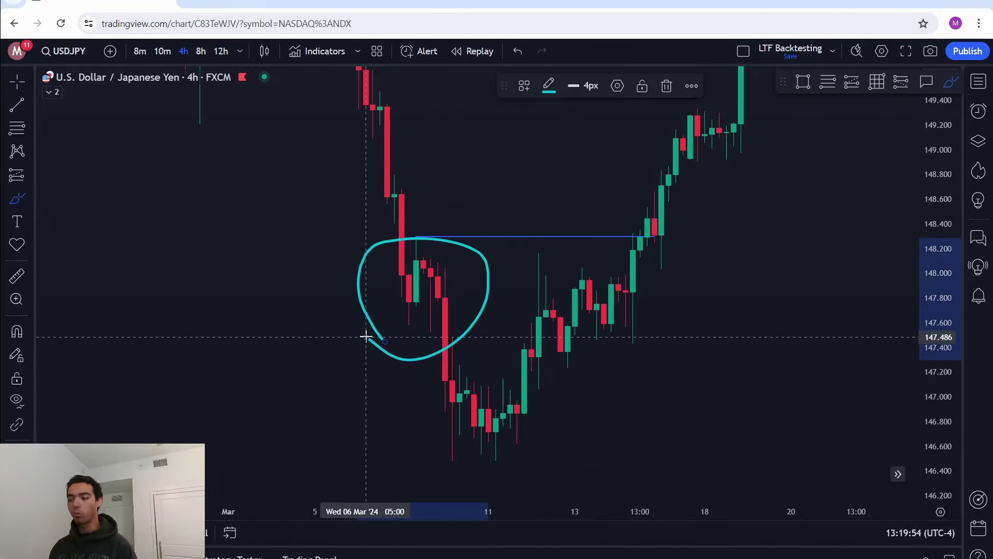
pyautogui.hotkey('ctrl', 'z')
# Step: Brush a circle around the green 7 March candle whose wick starts the level, and undo the strokes
pyautogui.hscroll(-6, 366, 336)
pyautogui.scroll(10, 366, 336)
pyautogui.hscroll(-5, 366, 336)
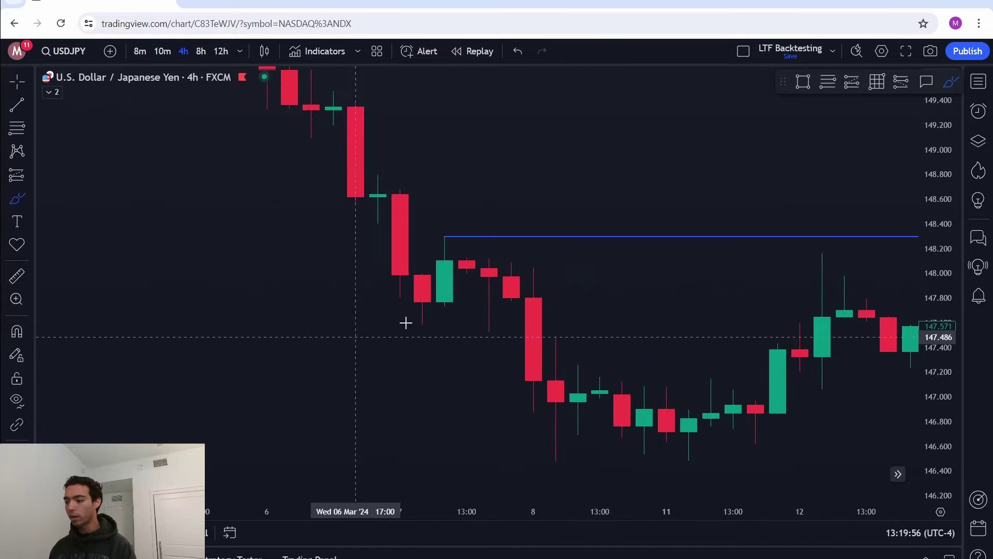
pyautogui.moveTo(942, 403); pyautogui.dragTo(948, 43)
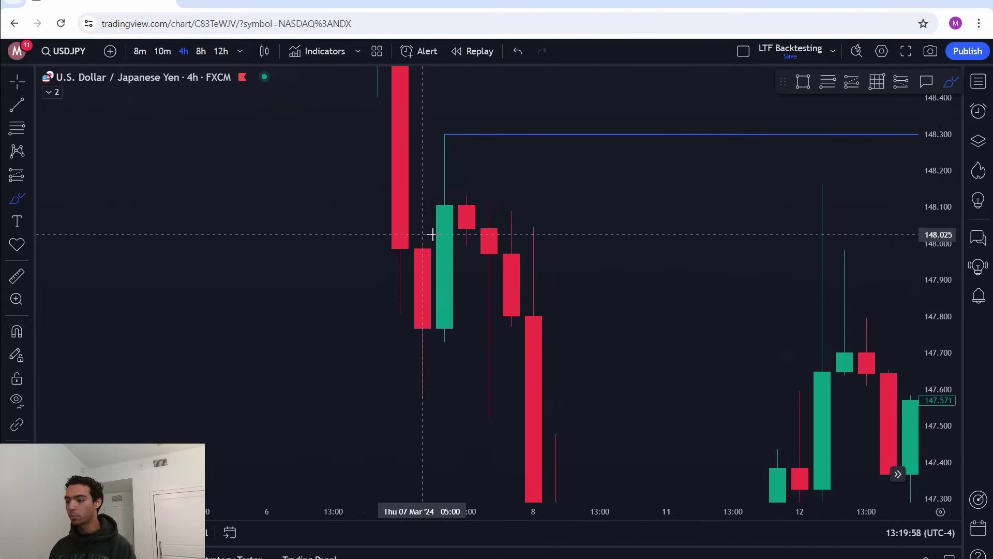
pyautogui.moveTo(425, 232); pyautogui.dragTo(401, 264)
pyautogui.hotkey('ctrl', 'z')
pyautogui.moveTo(449, 145)
pyautogui.mouseDown()
pyautogui.moveTo(441, 379)
pyautogui.moveTo(455, 146)
pyautogui.mouseUp()
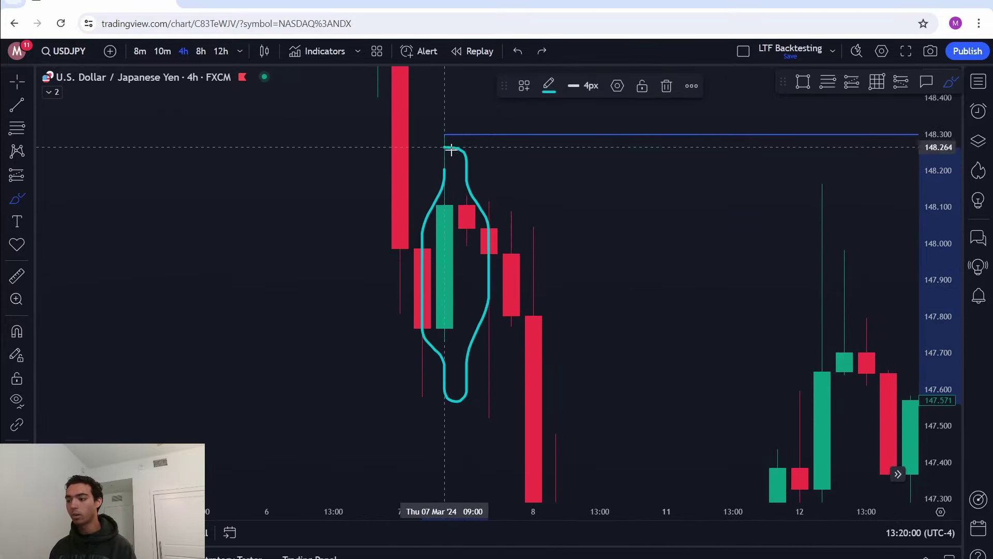
pyautogui.hotkey('ctrl', 'z')
# Step: Brush marks along the close of the large red candle crossed by the green 7 March candle, and undo them
pyautogui.moveTo(416, 236); pyautogui.dragTo(387, 243)
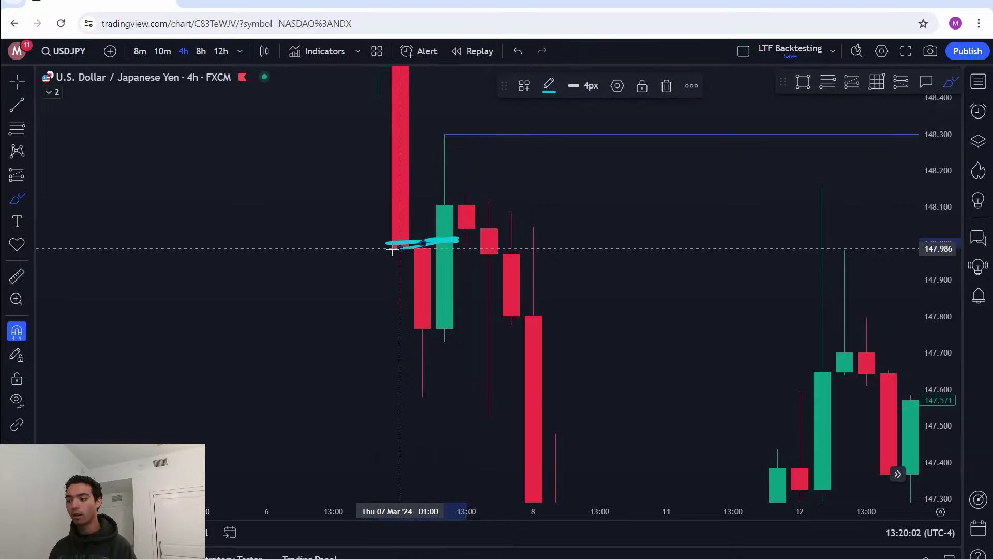
pyautogui.hotkey('ctrl', 'z')
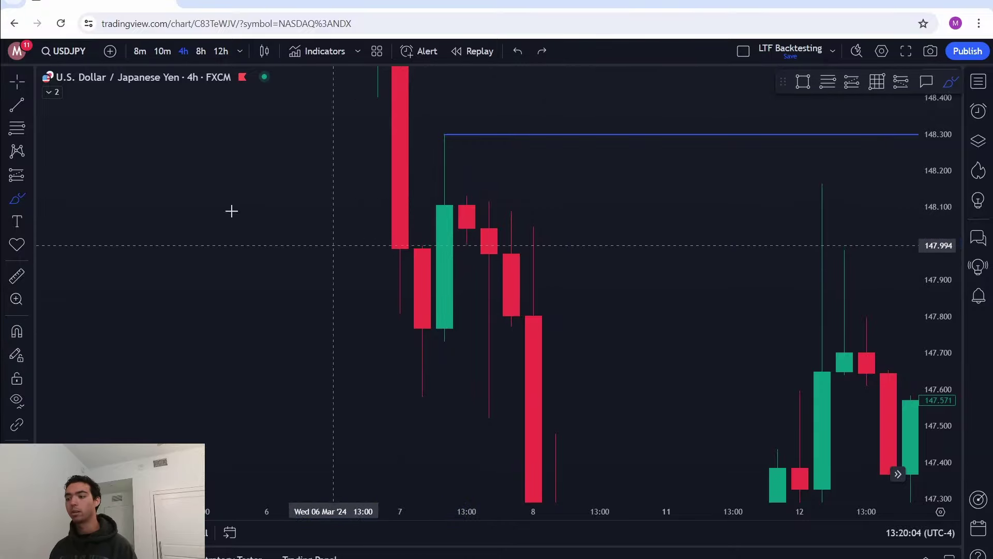
pyautogui.moveTo(444, 378)
pyautogui.mouseDown()
pyautogui.moveTo(463, 92)
pyautogui.moveTo(450, 378)
pyautogui.mouseUp()
pyautogui.hotkey('ctrl', 'z')
pyautogui.moveTo(402, 250); pyautogui.dragTo(379, 251)
pyautogui.hotkey('ctrl', 'z')
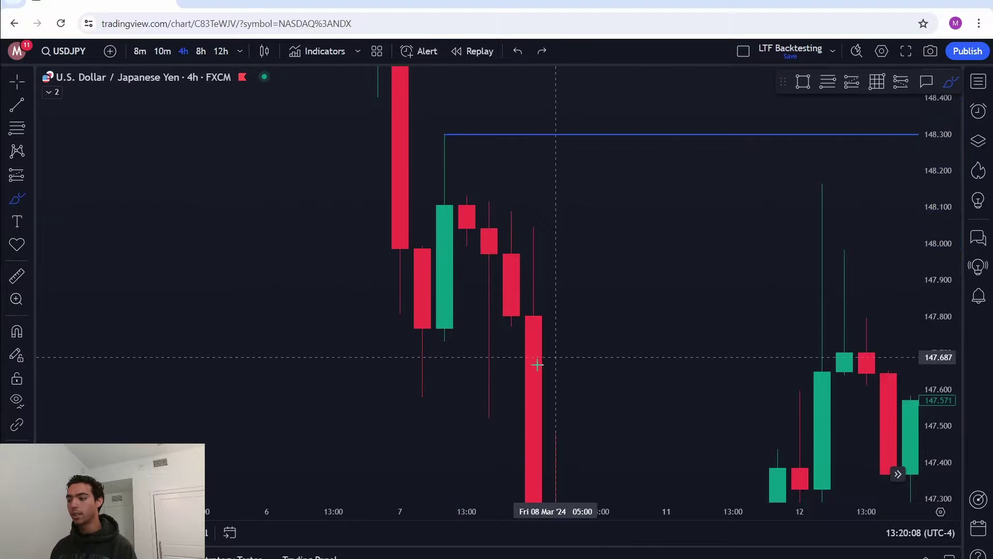
# Step: Sketch the decline after the 7 March swing high with a downward brush stroke, and undo the strokes
pyautogui.moveTo(487, 394); pyautogui.dragTo(523, 361)
pyautogui.hotkey('ctrl', 'z')
pyautogui.moveTo(489, 190); pyautogui.dragTo(710, 381)
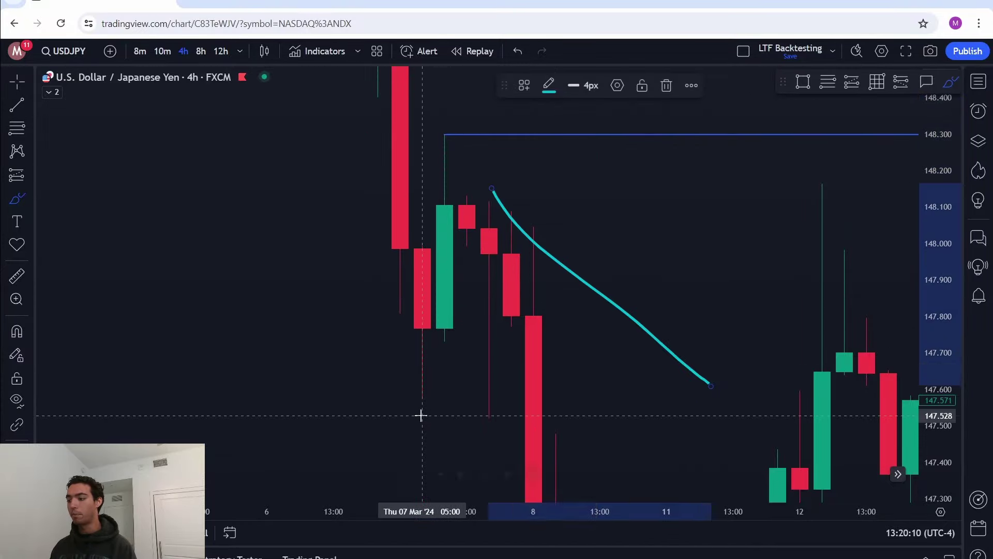
pyautogui.hotkey('ctrl', 'z')
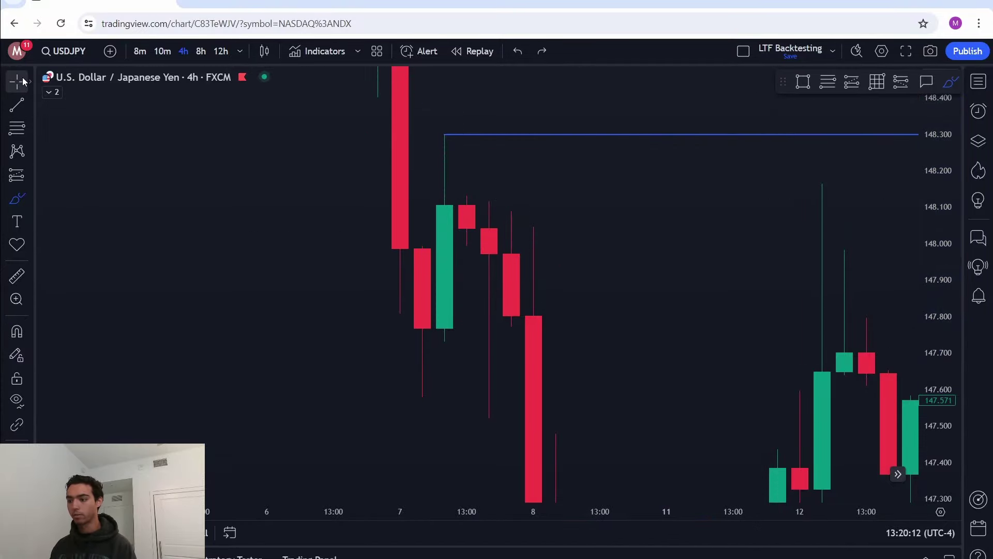
# Step: Brush marks around the 14 March rally candles that cross the swing-high level, and undo the stroke
pyautogui.click(17, 81)
pyautogui.hscroll(10, 676, 308)
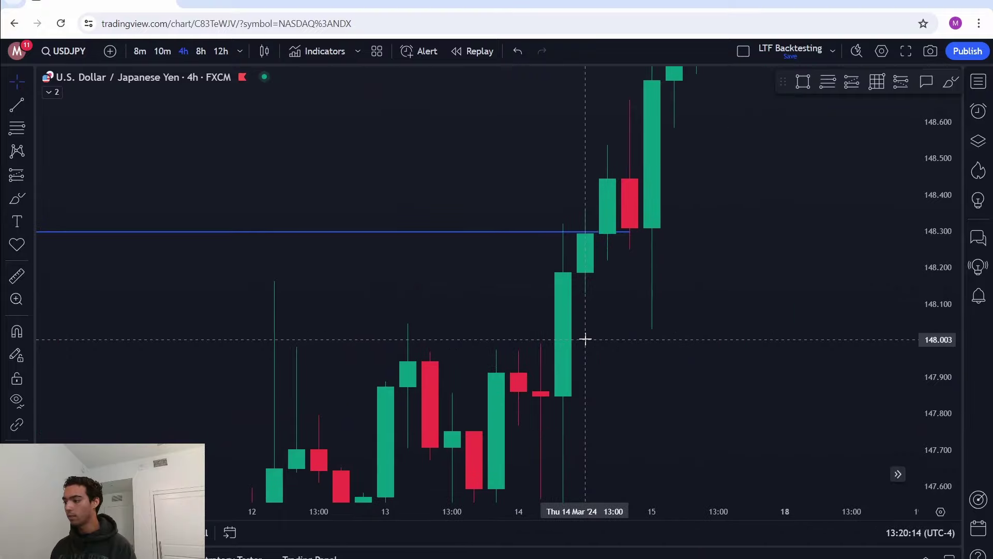
pyautogui.scroll(-5, 585, 339)
pyautogui.moveTo(926, 266); pyautogui.dragTo(921, 464)
pyautogui.moveTo(771, 349); pyautogui.dragTo(703, 372)
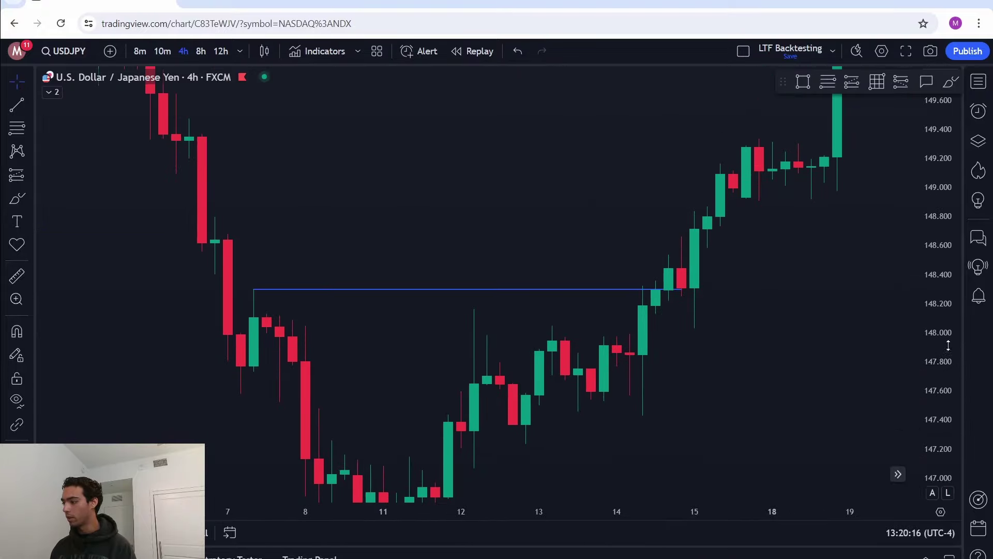
pyautogui.moveTo(948, 345); pyautogui.dragTo(949, 83)
pyautogui.moveTo(770, 392); pyautogui.dragTo(734, 395)
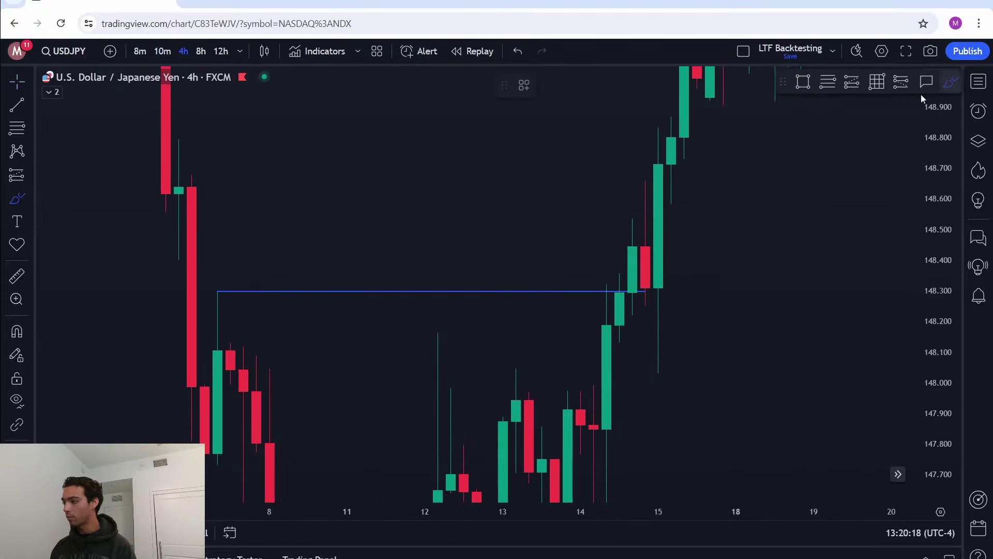
pyautogui.moveTo(632, 211)
pyautogui.mouseDown()
pyautogui.moveTo(774, 255)
pyautogui.moveTo(606, 206)
pyautogui.mouseUp()
pyautogui.hotkey('ctrl', 'z')
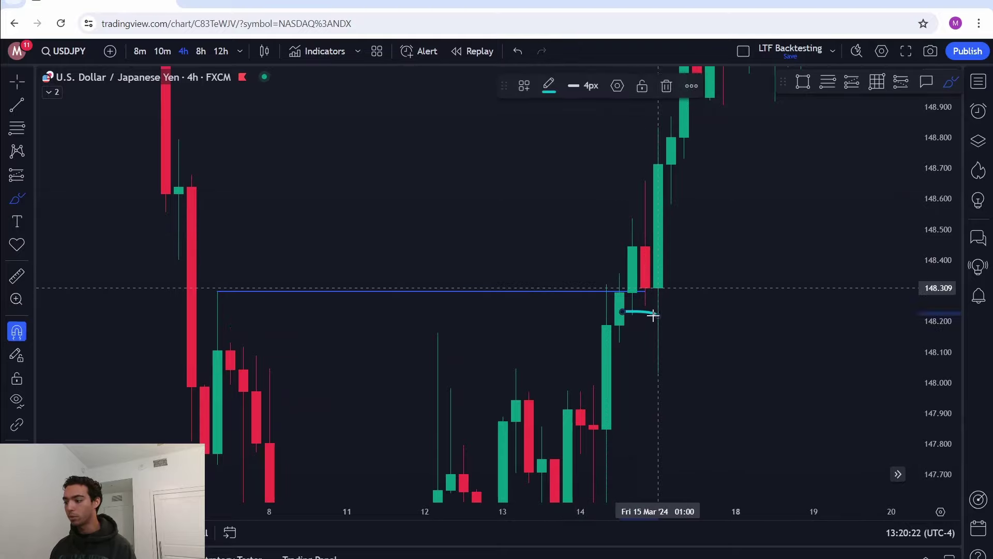
# Step: Start bar replay ending at the 14 March 17:00 candle and draw a horizontal trend line from its low at 148.219
pyautogui.scroll(3, 653, 316)
pyautogui.click(468, 52)
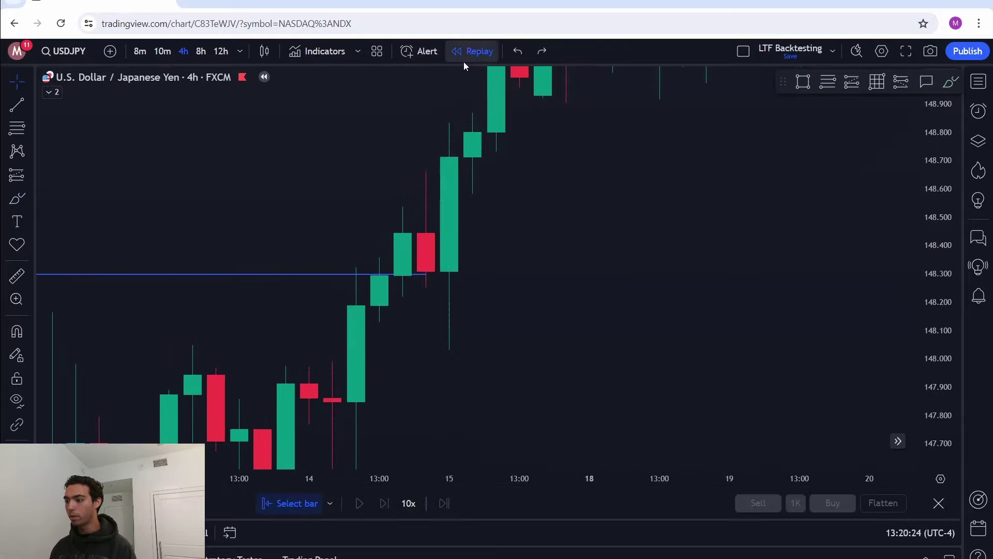
pyautogui.click(425, 112)
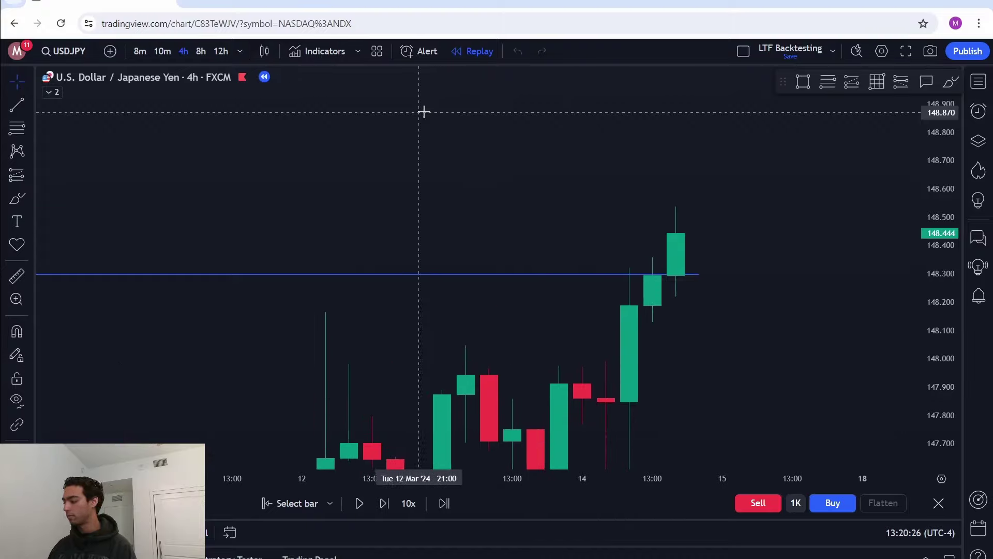
pyautogui.click(17, 105)
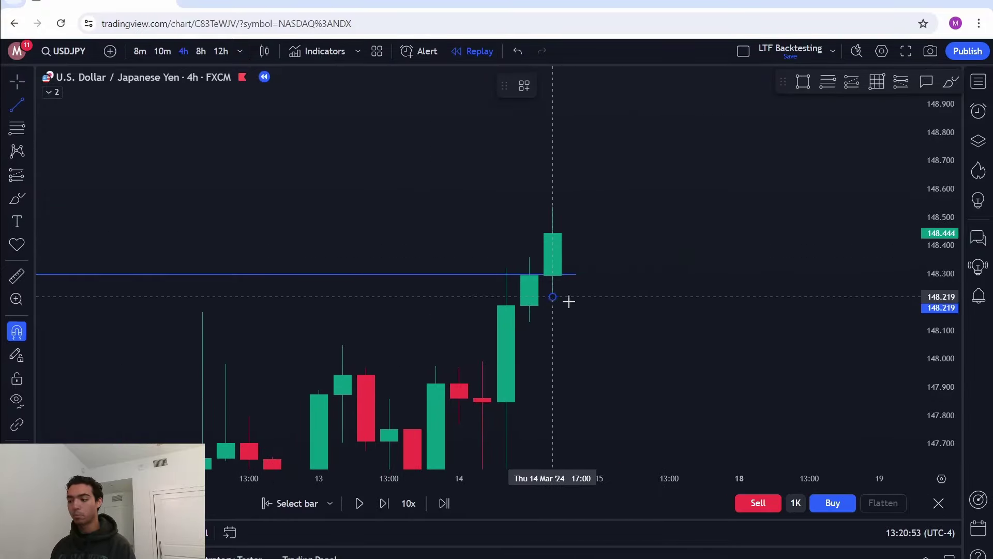
pyautogui.moveTo(569, 301); pyautogui.dragTo(716, 296)
# Step: Try a brush stroke from the 14 March 13:00 candle out past the last candle, and undo it
pyautogui.click(950, 83)
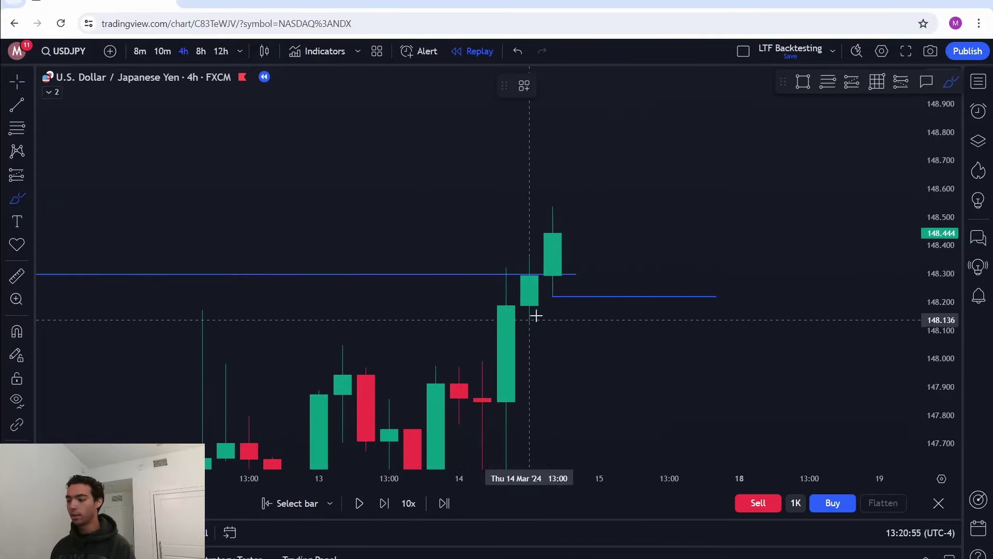
pyautogui.moveTo(527, 295); pyautogui.dragTo(621, 266)
pyautogui.hotkey('ctrl', 'z')
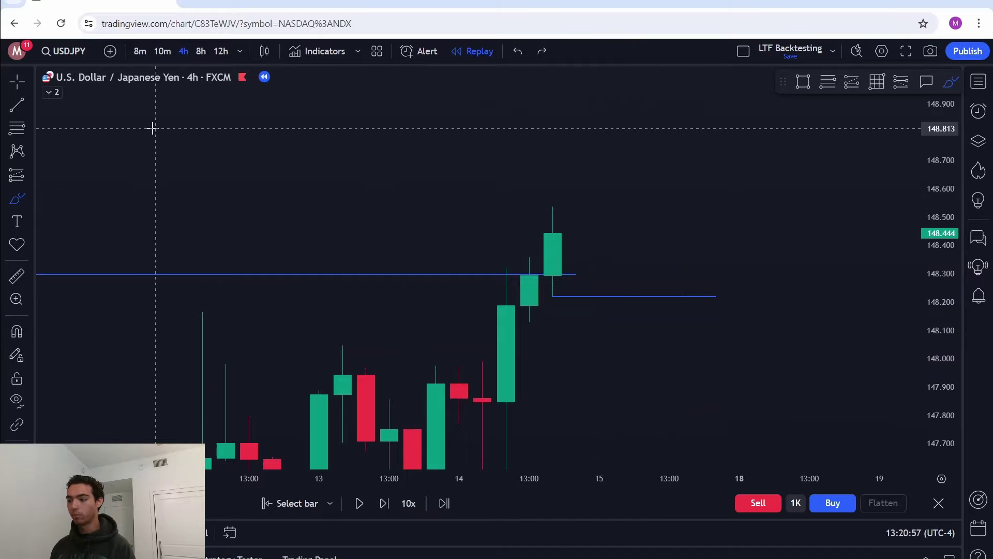
# Step: Advance the replay by one candle and move the short trend line horizontally to the red candle's low at 148.250
pyautogui.hotkey('shift', 'Right')
pyautogui.click(17, 82)
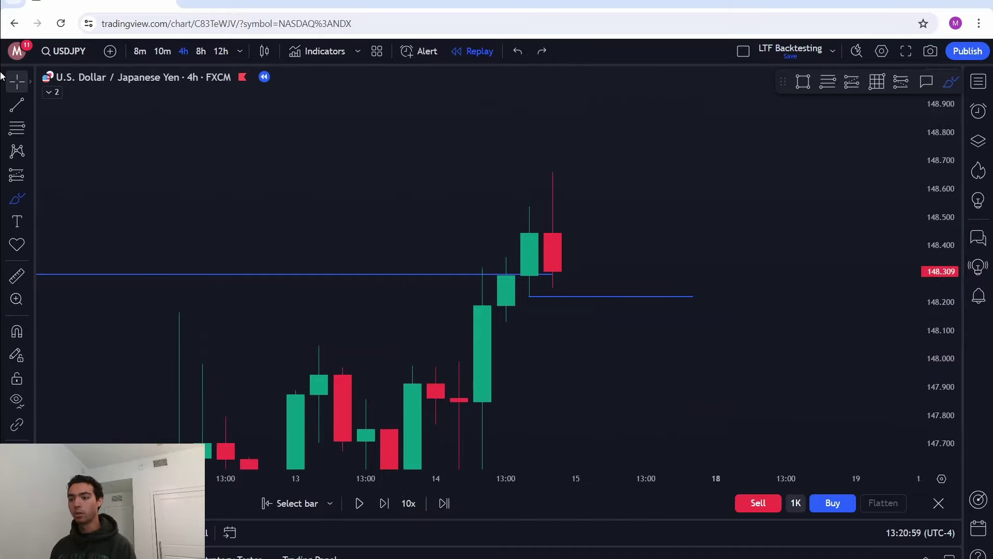
pyautogui.moveTo(529, 296); pyautogui.dragTo(553, 288)
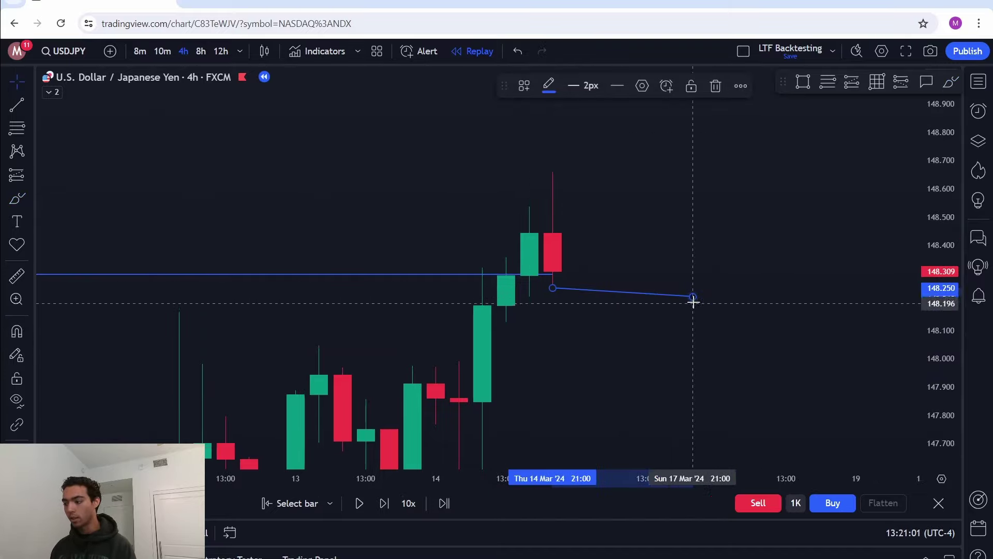
pyautogui.moveTo(693, 297); pyautogui.dragTo(670, 288)
pyautogui.click(759, 241)
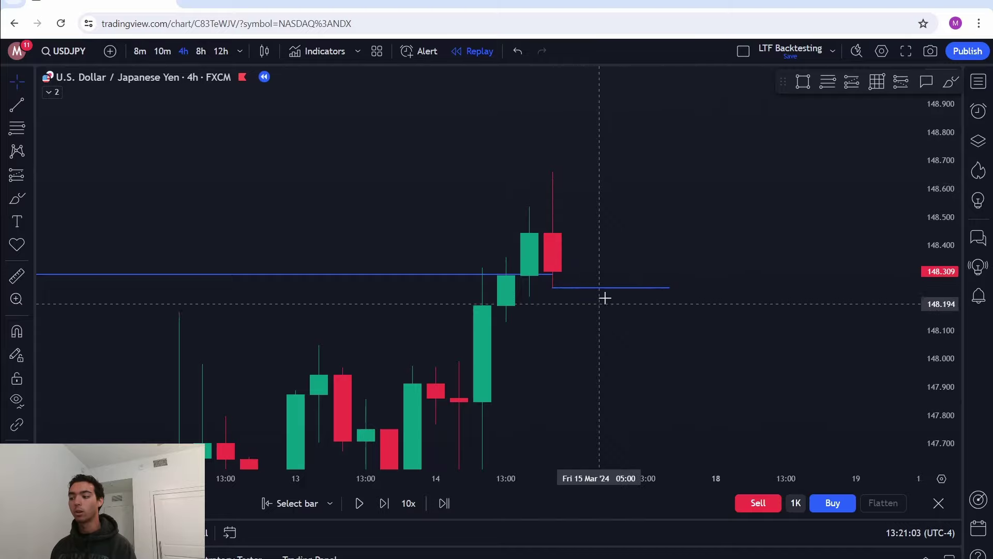
# Step: Advance the replay through the 15 March 01:00 candle and move the short trend line horizontally to its low at 148.031
pyautogui.hotkey('shift', 'Right')
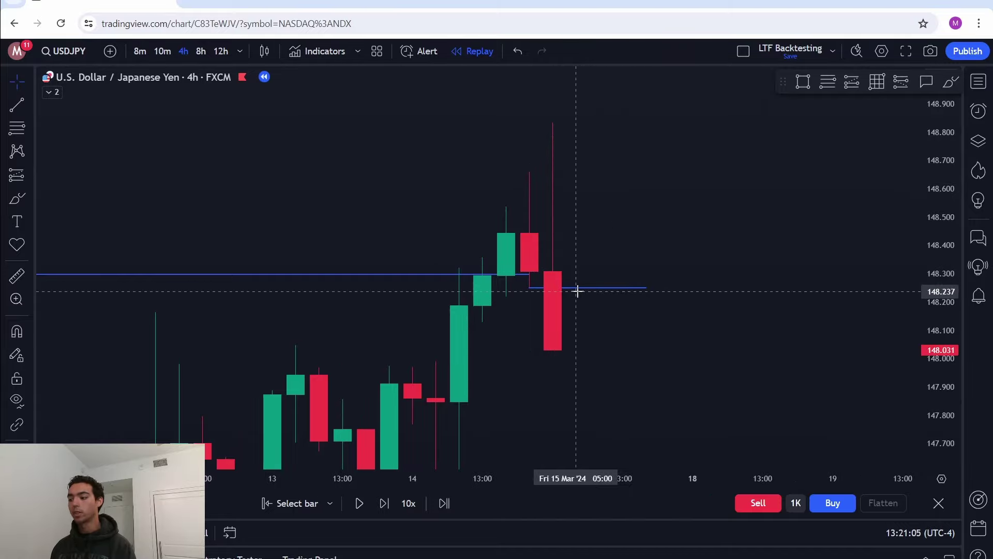
pyautogui.hotkey('shift', 'Right')
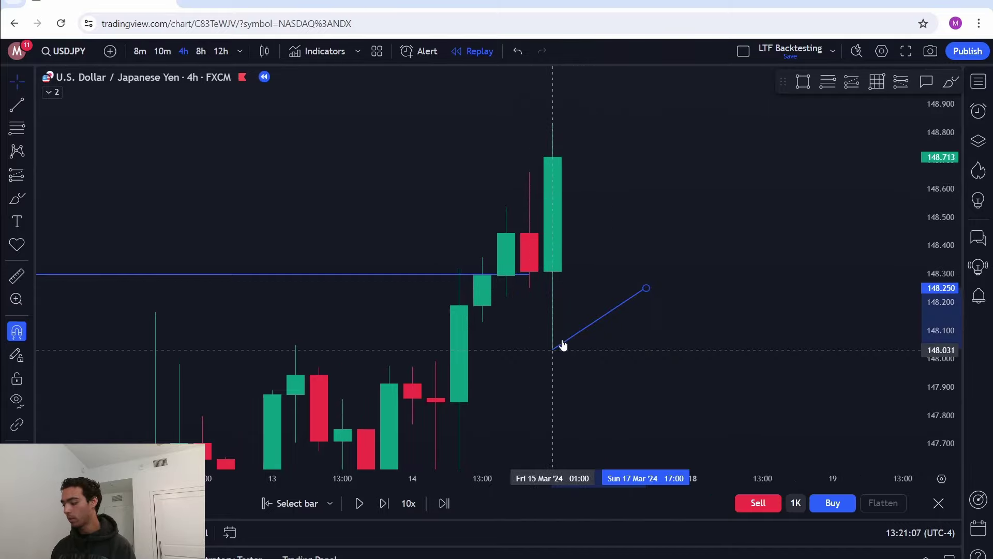
pyautogui.click(553, 352)
pyautogui.moveTo(646, 290); pyautogui.dragTo(716, 341)
pyautogui.moveTo(762, 297); pyautogui.dragTo(591, 290)
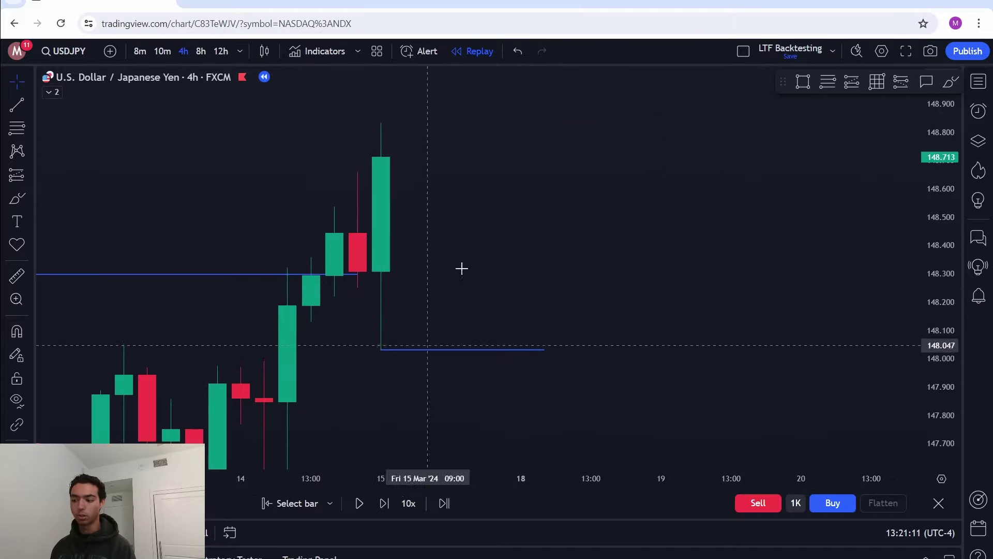
# Step: Advance the replay by one candle and move the short trend line horizontally to that candle's low at about 148.58
pyautogui.hotkey('shift', 'Right')
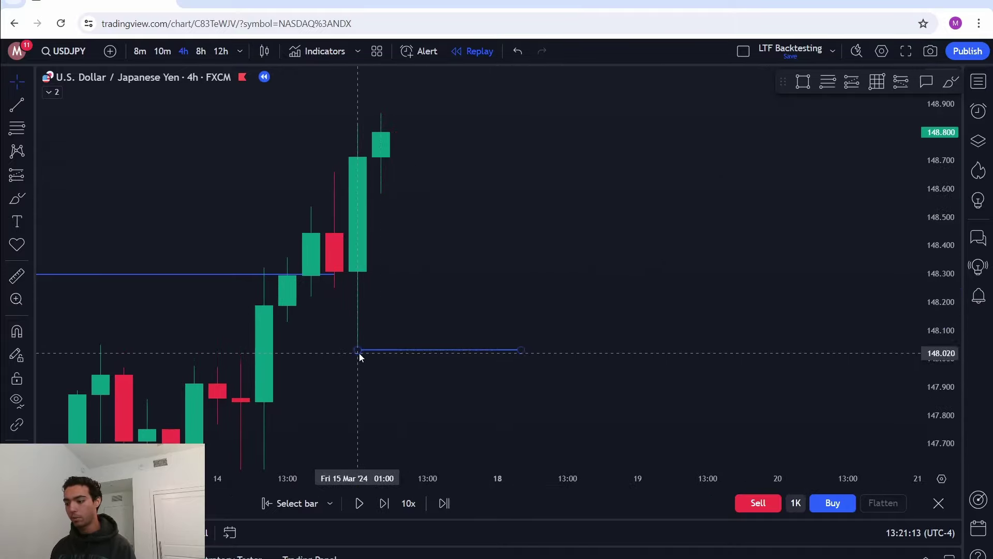
pyautogui.moveTo(358, 351); pyautogui.dragTo(383, 258)
pyautogui.moveTo(522, 350); pyautogui.dragTo(477, 195)
pyautogui.moveTo(520, 235); pyautogui.dragTo(572, 415)
# Step: Advance the replay bar by bar up to the large green candle of 18 March 21:00
pyautogui.hotkey('shift', 'Right')
pyautogui.hotkey('shift', 'Right')
pyautogui.hotkey('shift', 'Right')
pyautogui.hotkey('shift', 'Right')
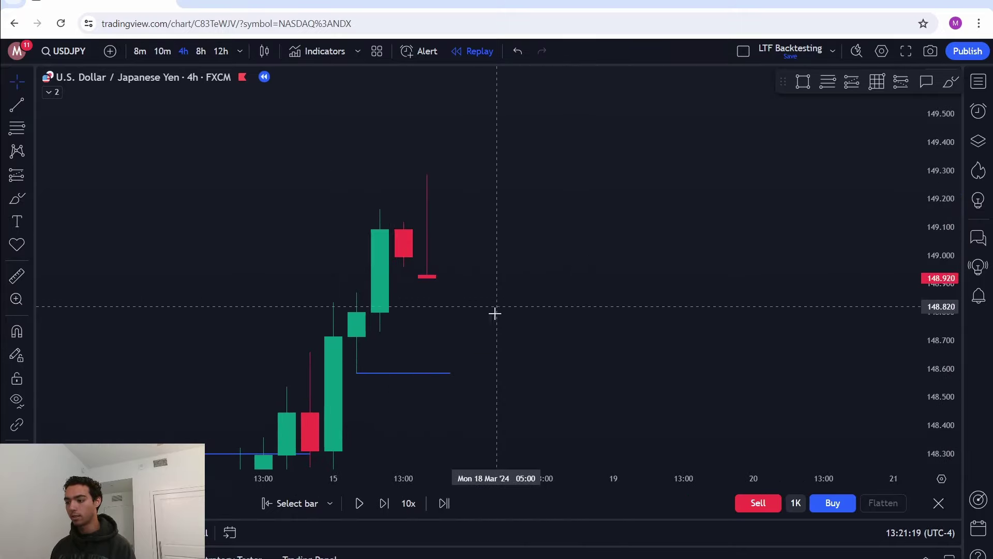
pyautogui.hotkey('shift', 'Right')
pyautogui.hotkey('shift', 'Right')
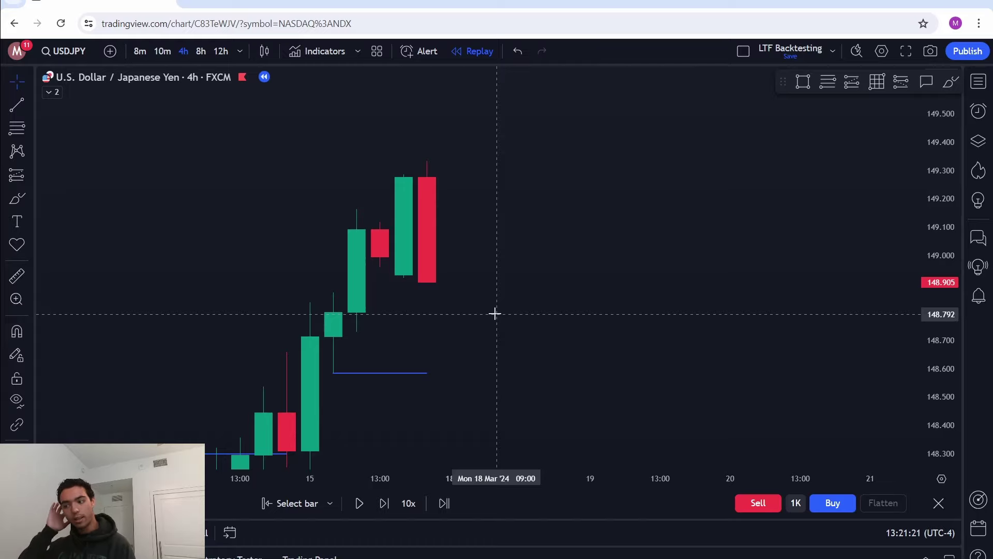
pyautogui.hotkey('shift', 'Right')
pyautogui.hotkey('shift', 'Right')
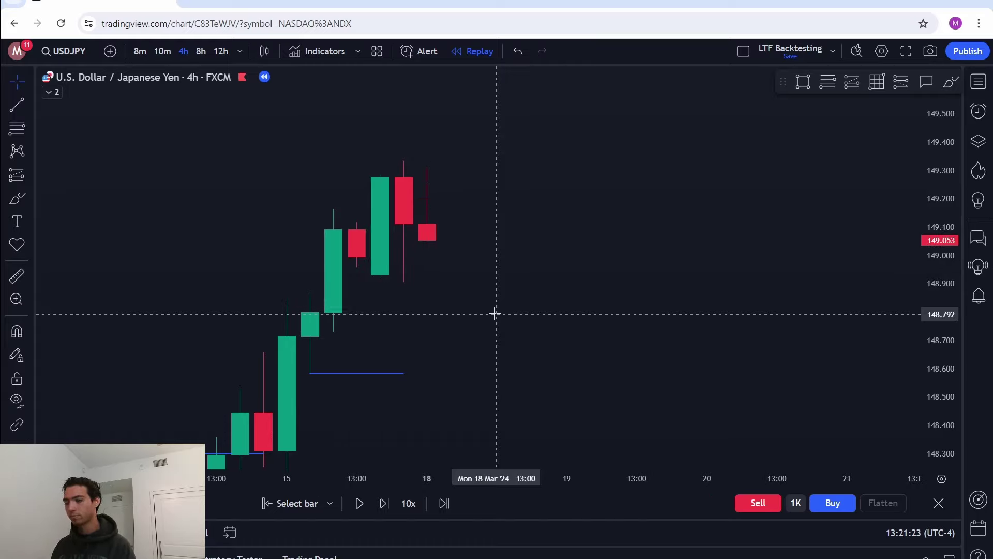
pyautogui.hotkey('shift', 'Right')
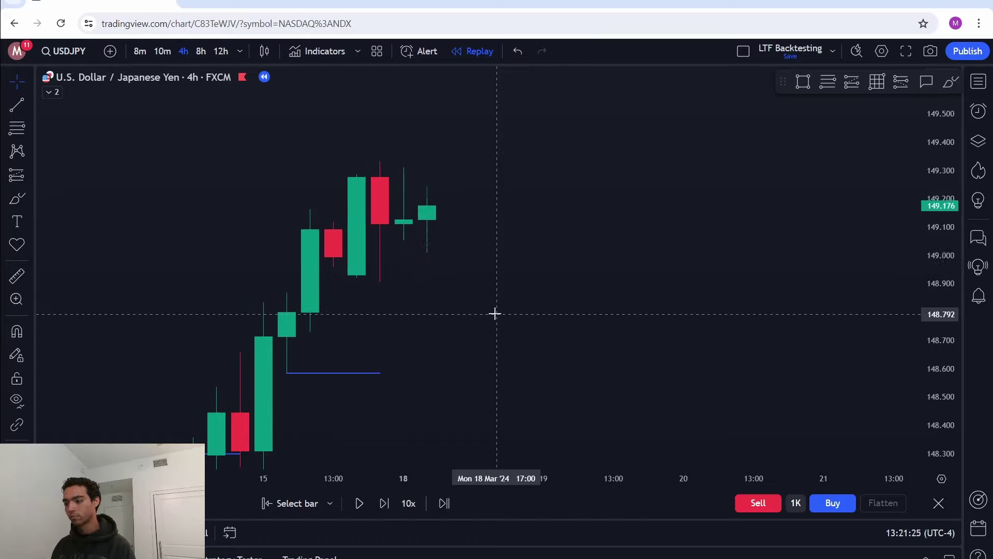
pyautogui.hotkey('shift', 'Right')
pyautogui.hotkey('shift', 'Right')
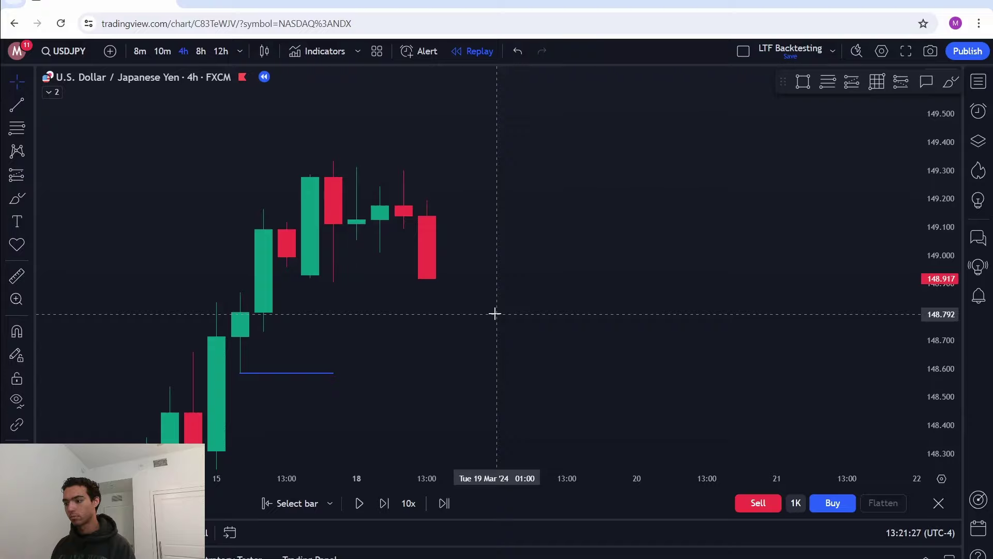
pyautogui.hotkey('shift', 'Right')
pyautogui.hotkey('shift', 'Right')
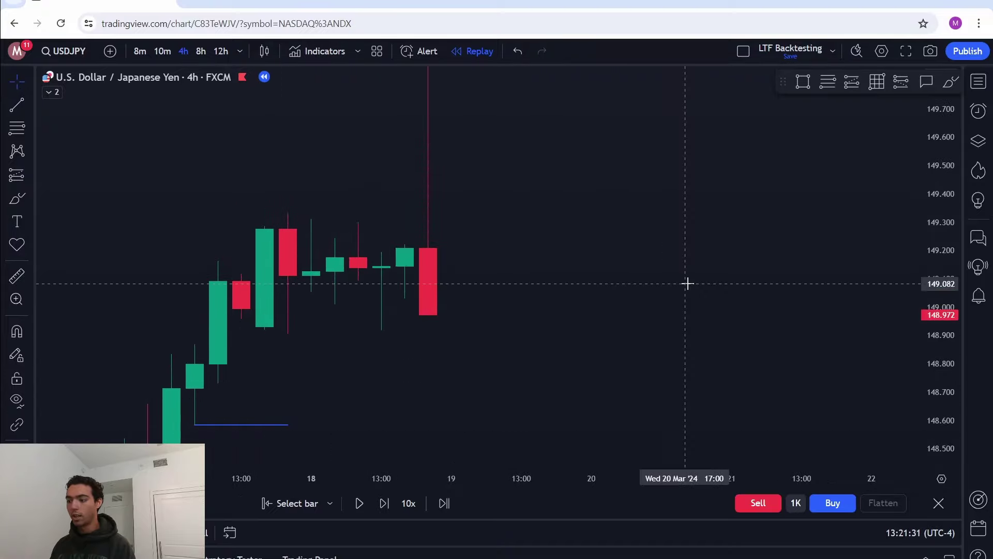
# Step: Try a brush arc around the candles before the 18 March consolidation, and undo it
pyautogui.click(951, 82)
pyautogui.moveTo(262, 384); pyautogui.dragTo(288, 182)
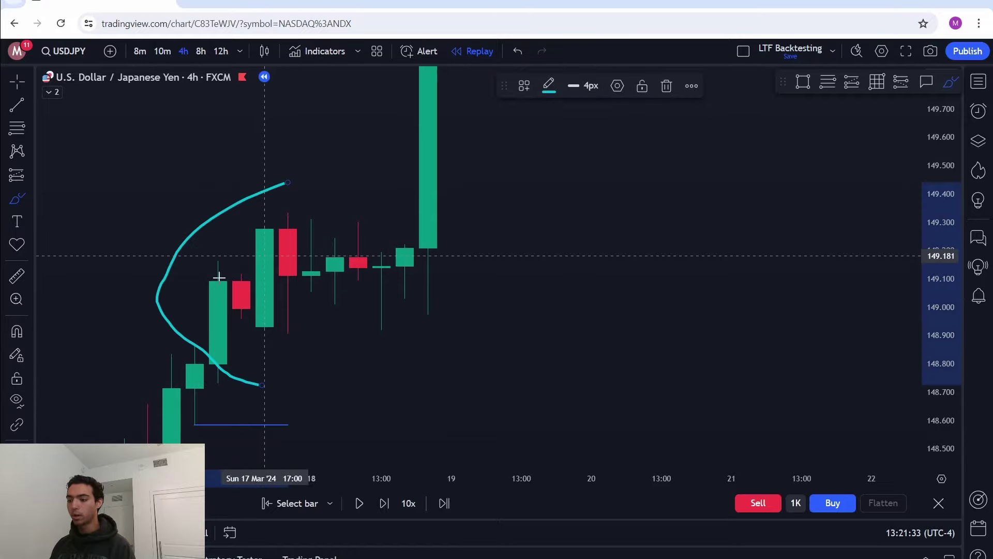
pyautogui.hotkey('ctrl', 'z')
# Step: Brush short marks under the lows of the consolidation candles before the large green candle, and undo them
pyautogui.moveTo(217, 323); pyautogui.dragTo(241, 322)
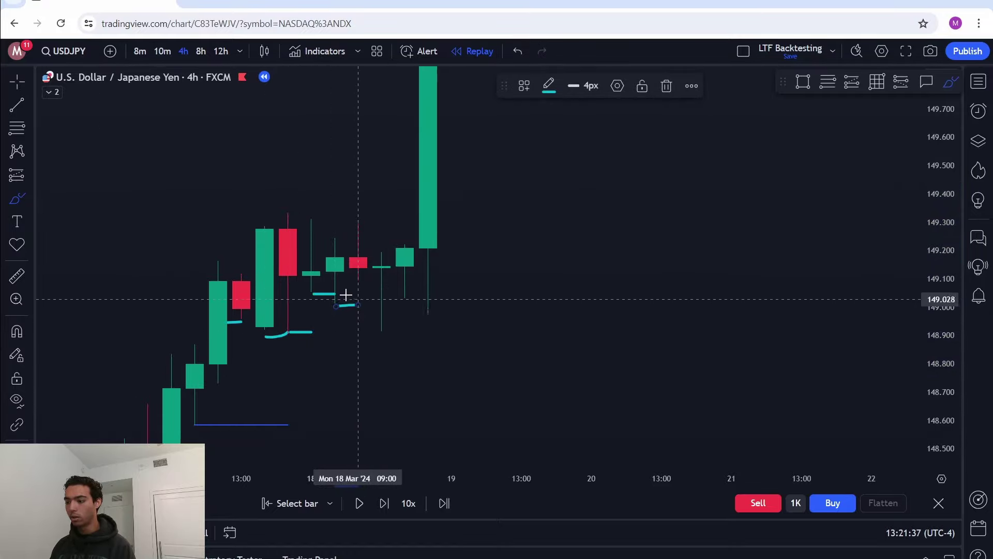
pyautogui.moveTo(382, 281); pyautogui.dragTo(382, 282)
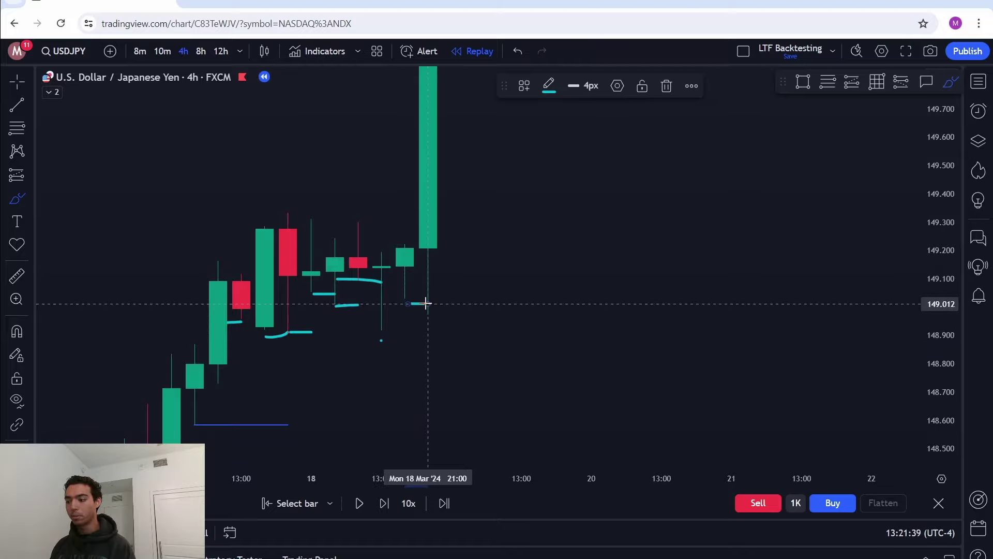
pyautogui.hotkey('ctrl', 'z')
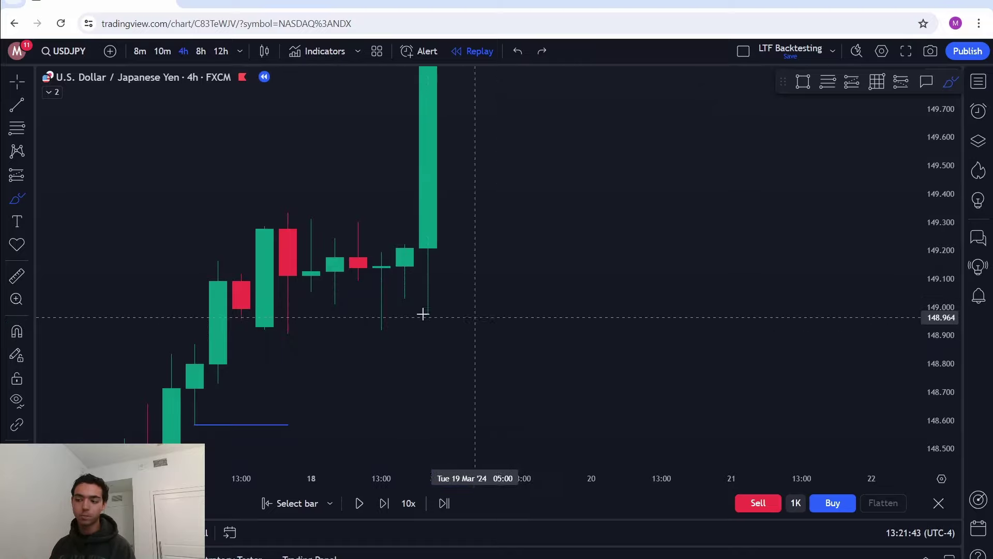
# Step: Try brush strokes across the consolidation candles before the large green candle, ending with two crossing strokes, and undo them
pyautogui.moveTo(310, 365)
pyautogui.mouseDown()
pyautogui.moveTo(255, 324)
pyautogui.moveTo(160, 317)
pyautogui.mouseUp()
pyautogui.hotkey('ctrl', 'z')
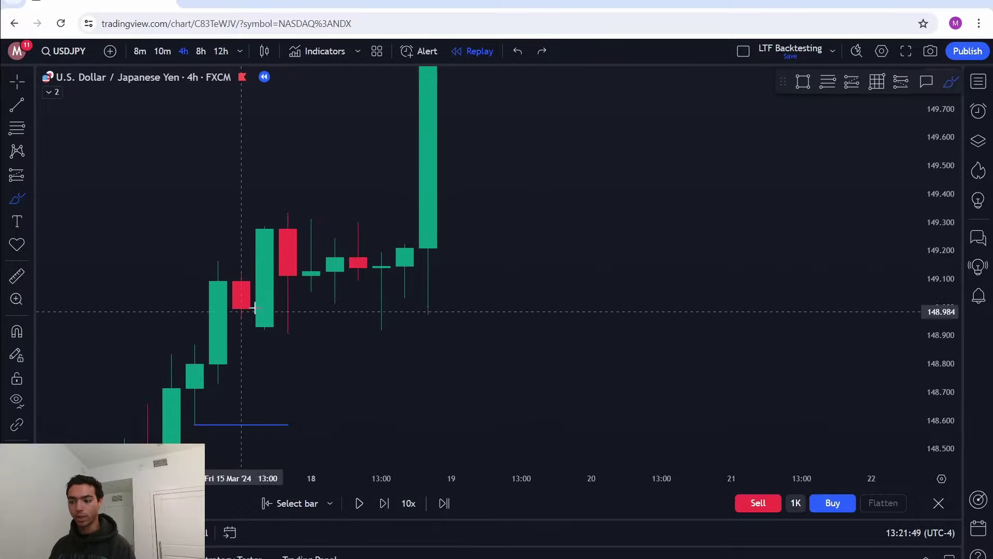
pyautogui.moveTo(171, 284); pyautogui.dragTo(522, 299)
pyautogui.hotkey('ctrl', 'z')
pyautogui.moveTo(199, 185); pyautogui.dragTo(406, 328)
pyautogui.moveTo(220, 350); pyautogui.dragTo(476, 199)
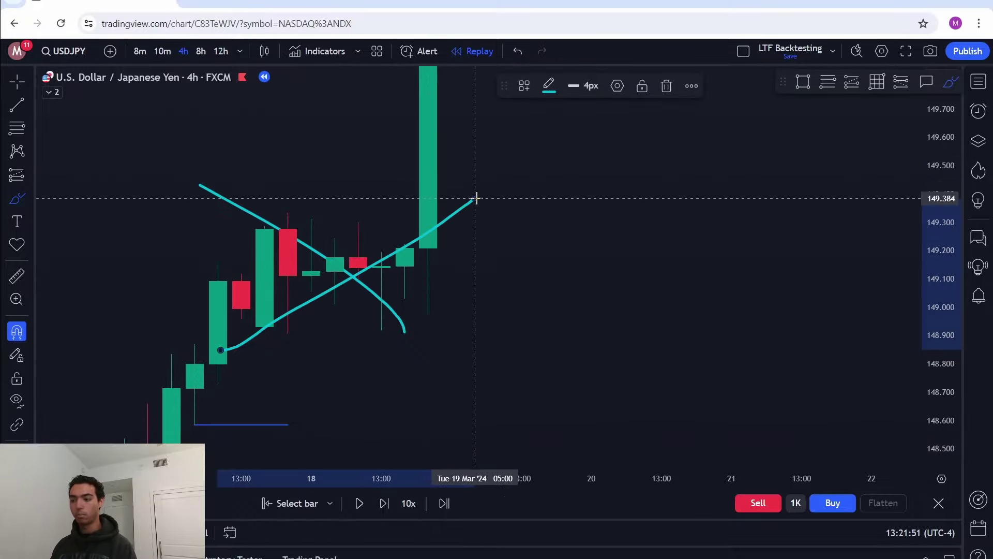
pyautogui.hotkey('ctrl', 'z')
pyautogui.hotkey('ctrl', 'z')
# Step: Try brush marks beside the latest green candle and above the March swing low, and undo them
pyautogui.scroll(-3, 440, 150)
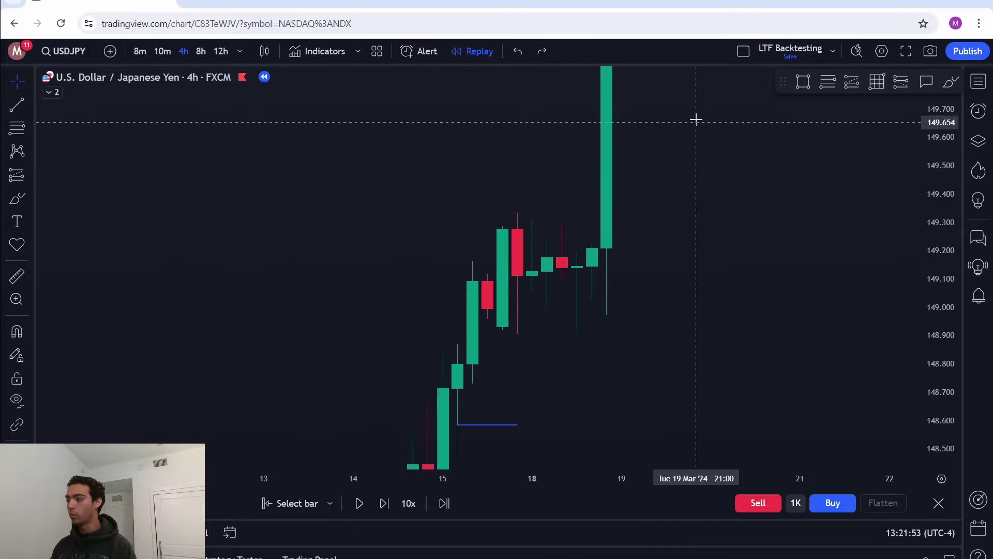
pyautogui.moveTo(646, 313); pyautogui.dragTo(687, 217)
pyautogui.scroll(-6, 688, 218)
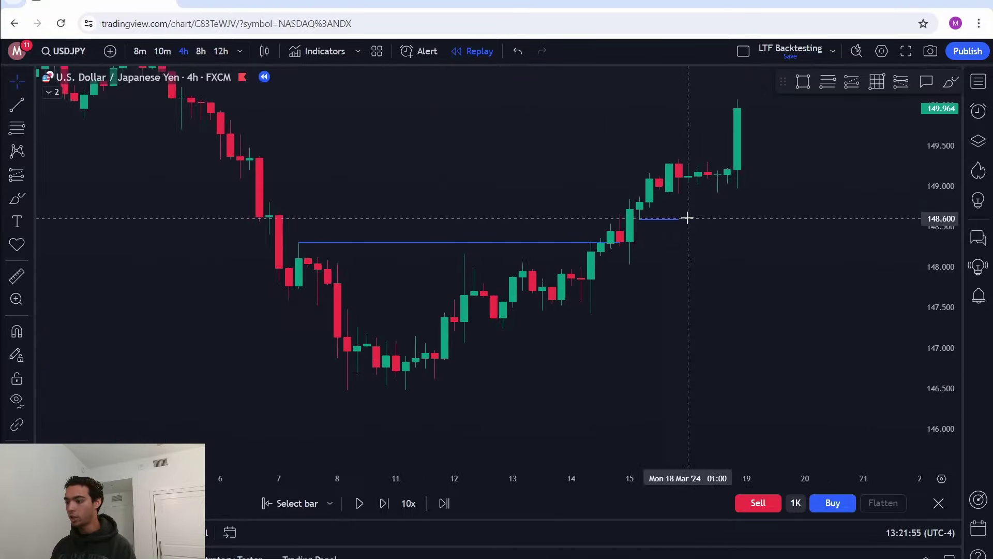
pyautogui.moveTo(854, 261); pyautogui.dragTo(647, 316)
pyautogui.click(950, 89)
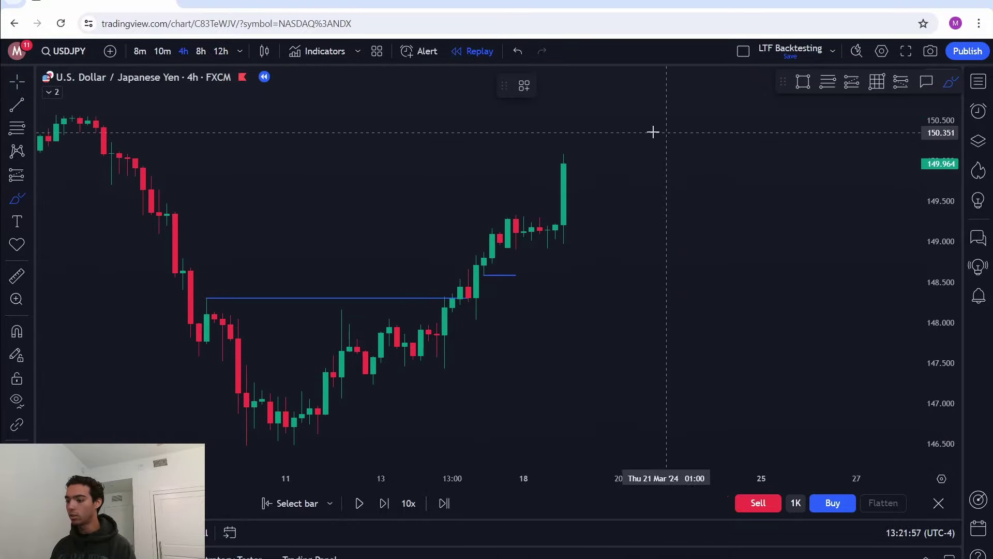
pyautogui.moveTo(644, 134)
pyautogui.mouseDown()
pyautogui.moveTo(335, 399)
pyautogui.moveTo(556, 158)
pyautogui.mouseUp()
pyautogui.hotkey('ctrl', 'z')
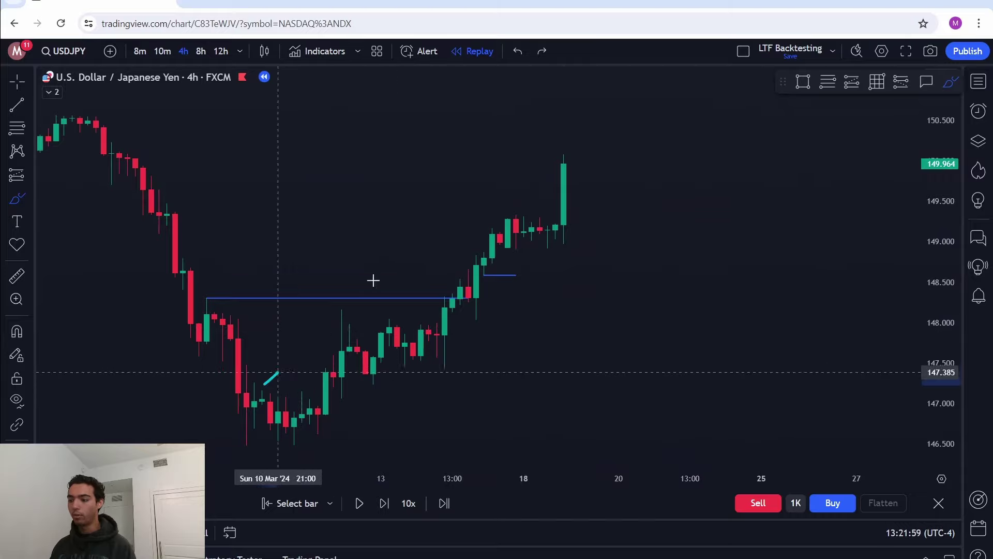
pyautogui.moveTo(278, 372); pyautogui.dragTo(290, 398)
pyautogui.hotkey('ctrl', 'z')
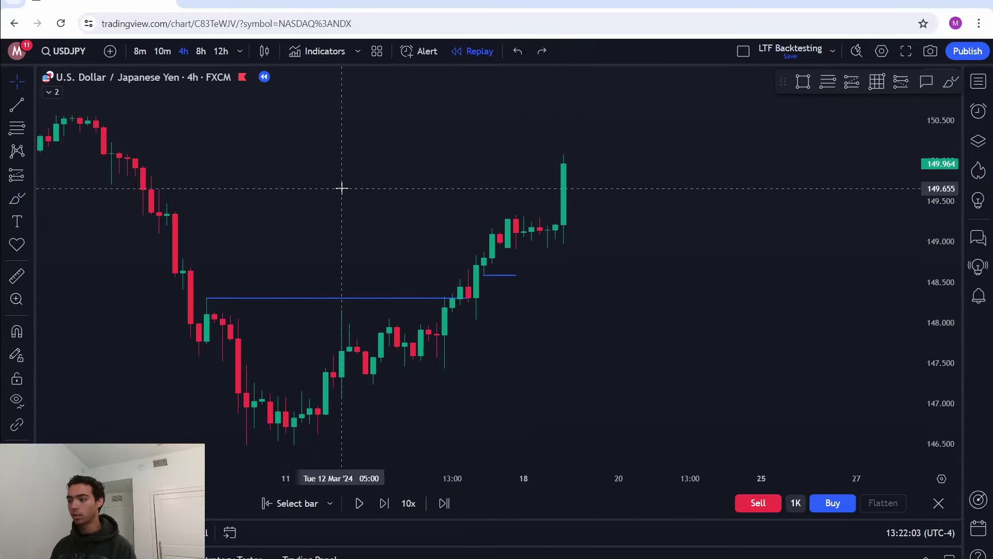
# Step: Advance the replay bar by bar up to the large red candle of 20 March 13:00
pyautogui.hotkey('shift', 'Right')
pyautogui.hotkey('shift', 'Right')
pyautogui.moveTo(610, 333); pyautogui.dragTo(596, 476)
pyautogui.hotkey('shift', 'Right')
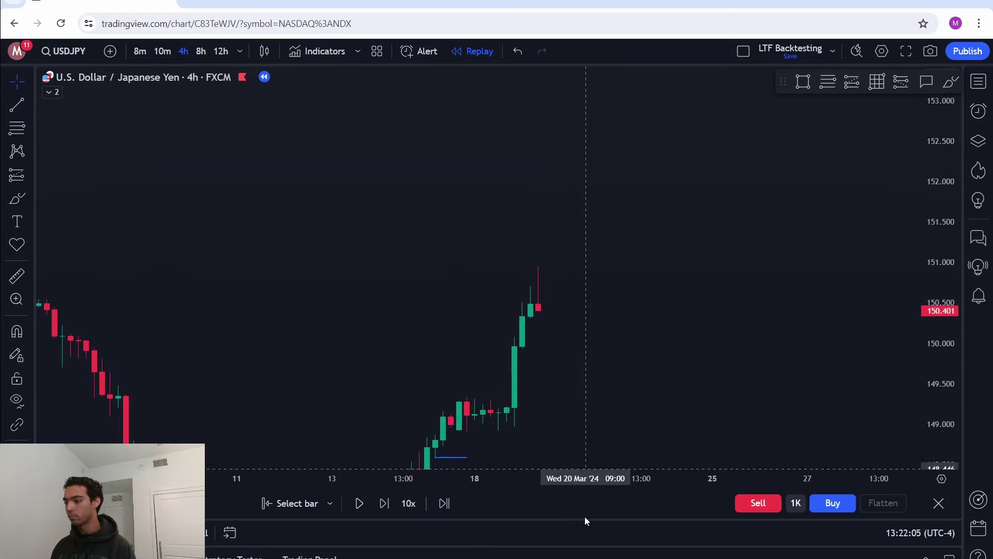
pyautogui.hotkey('shift', 'Right')
pyautogui.hotkey('shift', 'Right')
pyautogui.hotkey('shift', 'Right')
pyautogui.hotkey('shift', 'Right')
pyautogui.hotkey('shift', 'Right')
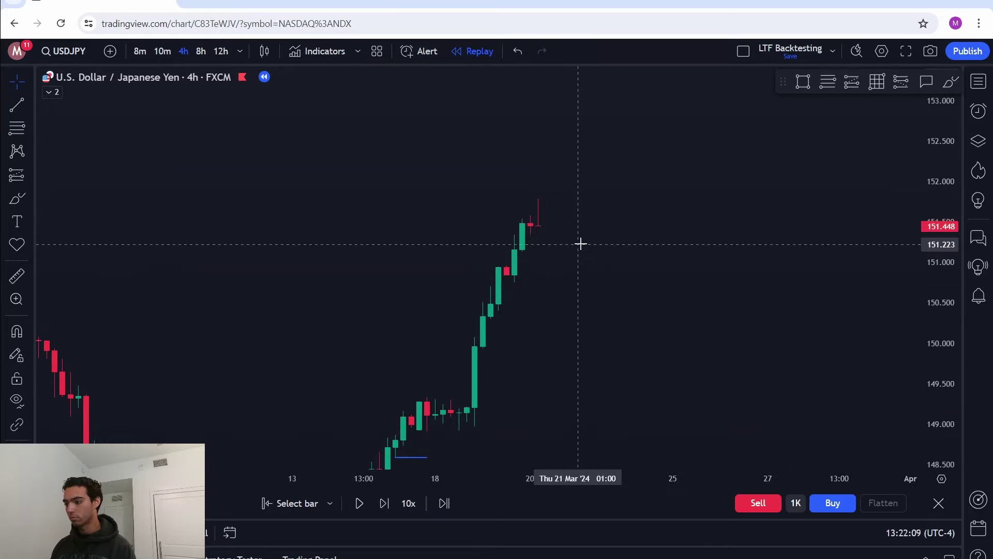
pyautogui.hotkey('shift', 'Right')
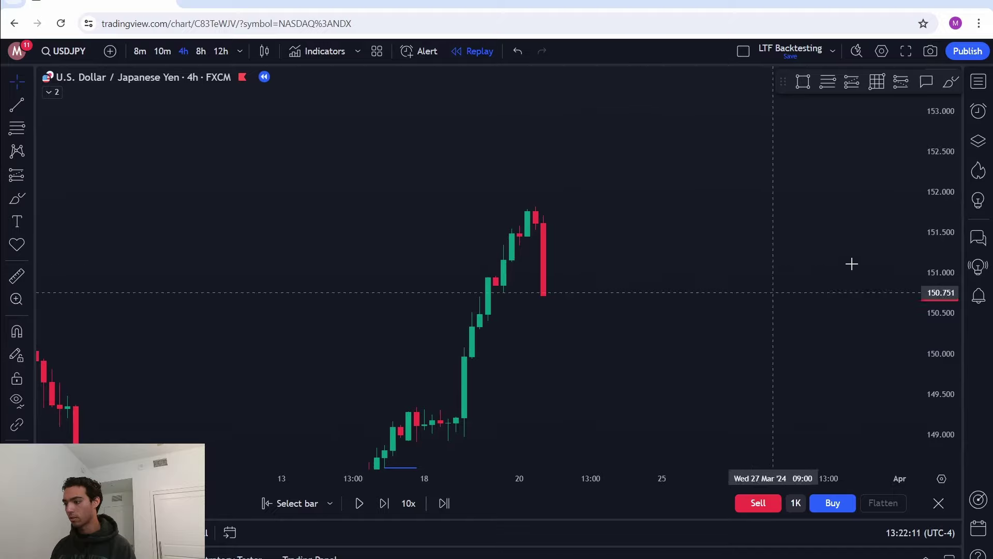
# Step: Draw a short horizontal trend line at about 151.53 from the low of the 20 March 09:00 candle to just past the large red candle
pyautogui.scroll(3, 656, 266)
pyautogui.moveTo(656, 266); pyautogui.dragTo(848, 263)
pyautogui.moveTo(938, 328); pyautogui.dragTo(936, 150)
pyautogui.moveTo(697, 255); pyautogui.dragTo(678, 350)
pyautogui.scroll(4, 678, 350)
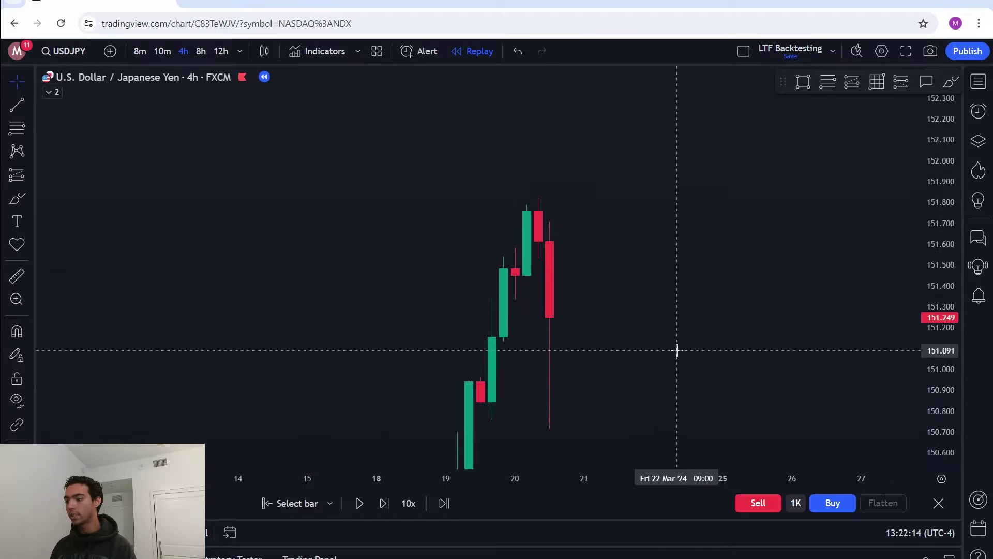
pyautogui.click(16, 106)
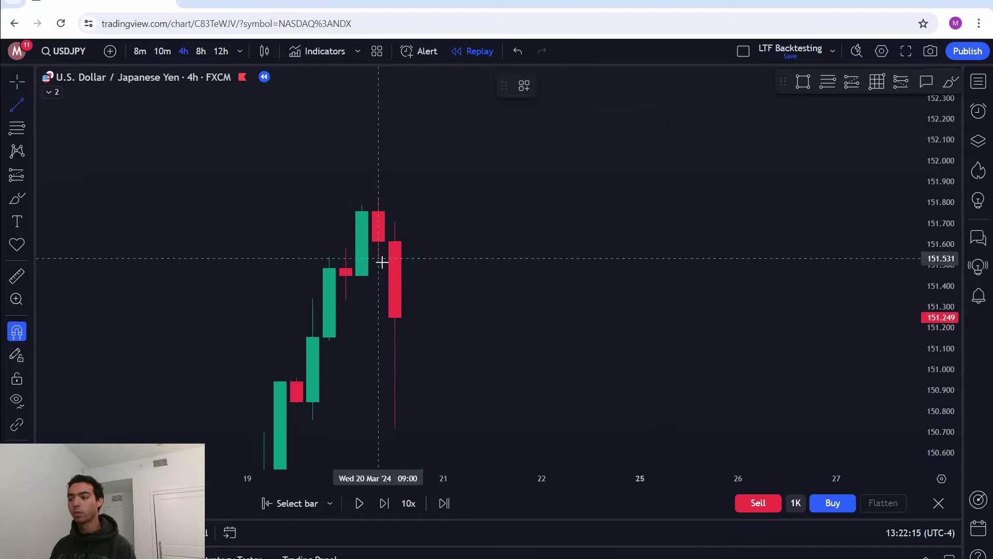
pyautogui.click(417, 268)
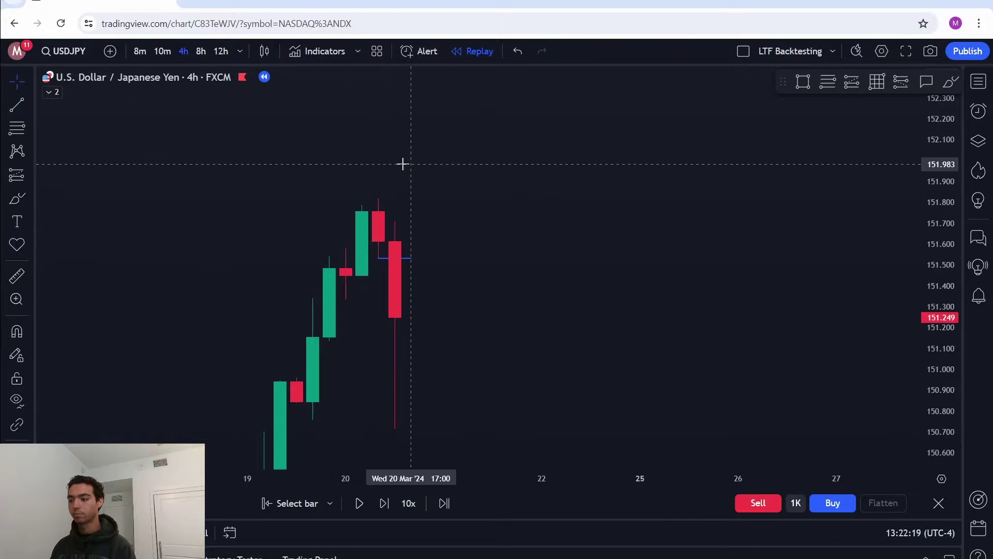
# Step: Look back through the price history to the November 2023 decline for a bearish structure example
pyautogui.scroll(-4, 672, 233)
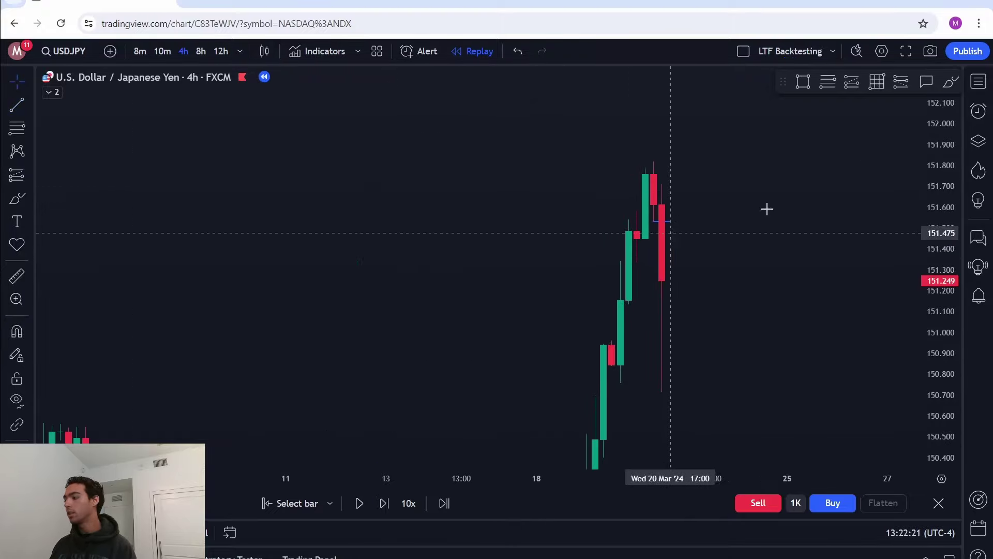
pyautogui.scroll(-8, 552, 259)
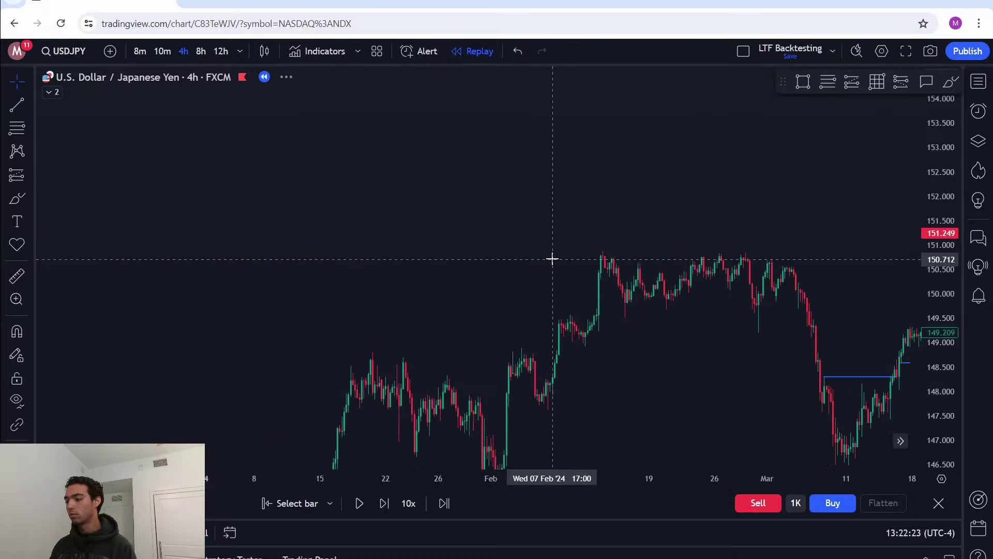
pyautogui.moveTo(647, 220); pyautogui.dragTo(577, 76)
pyautogui.scroll(10, 579, 146)
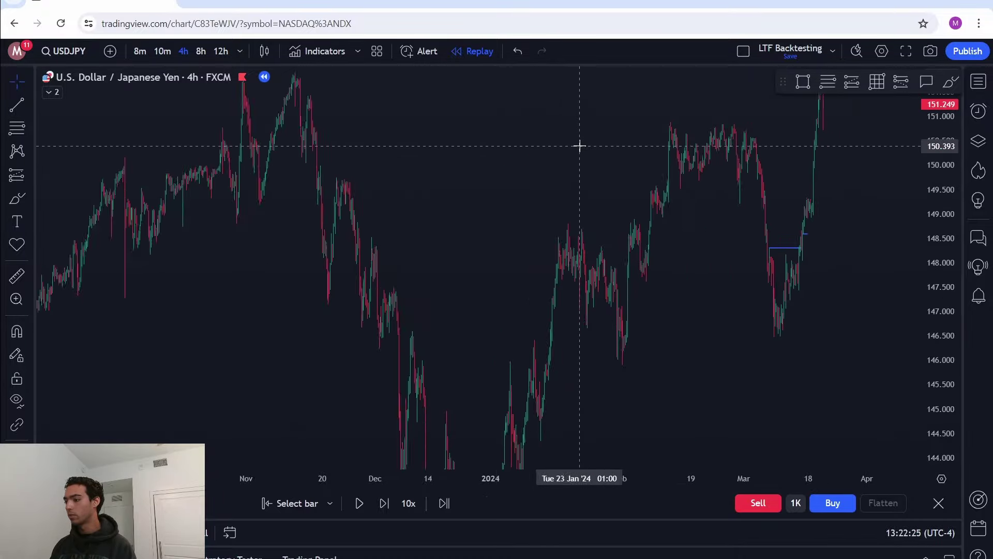
pyautogui.scroll(8, 579, 146)
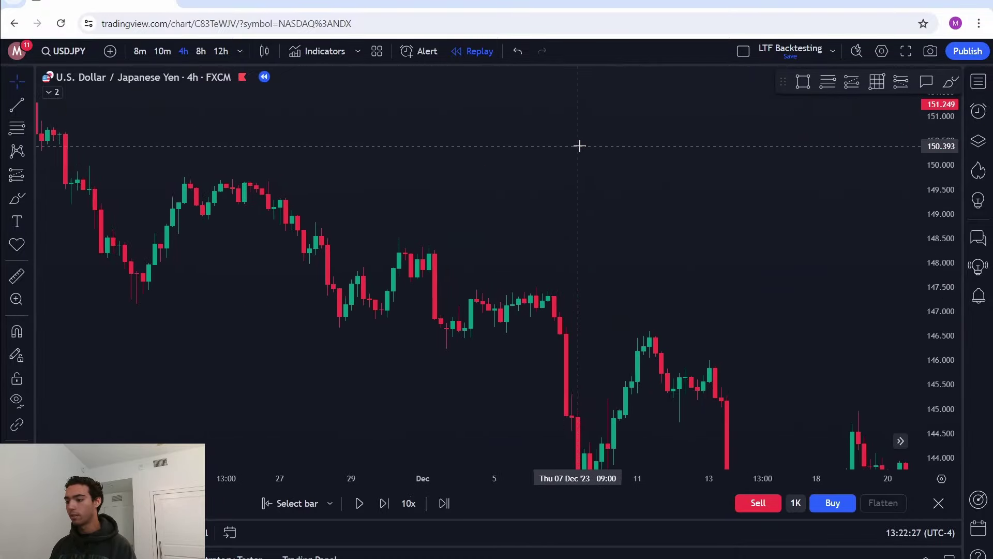
pyautogui.moveTo(663, 153); pyautogui.dragTo(827, 280)
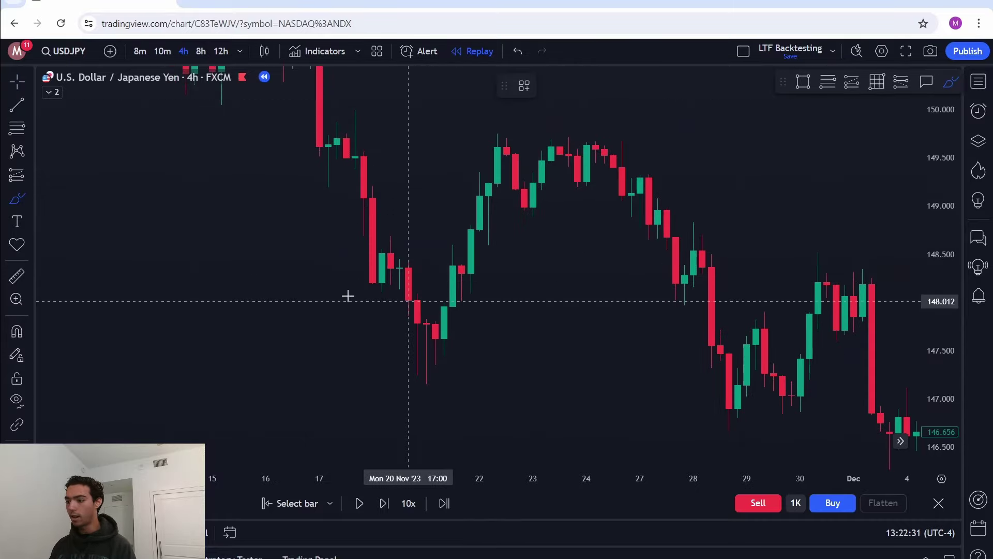
# Step: Try a brush stroke and a circle around the 21 November swing low, and remove them
pyautogui.moveTo(343, 288); pyautogui.dragTo(430, 282)
pyautogui.hotkey('ctrl', 'z')
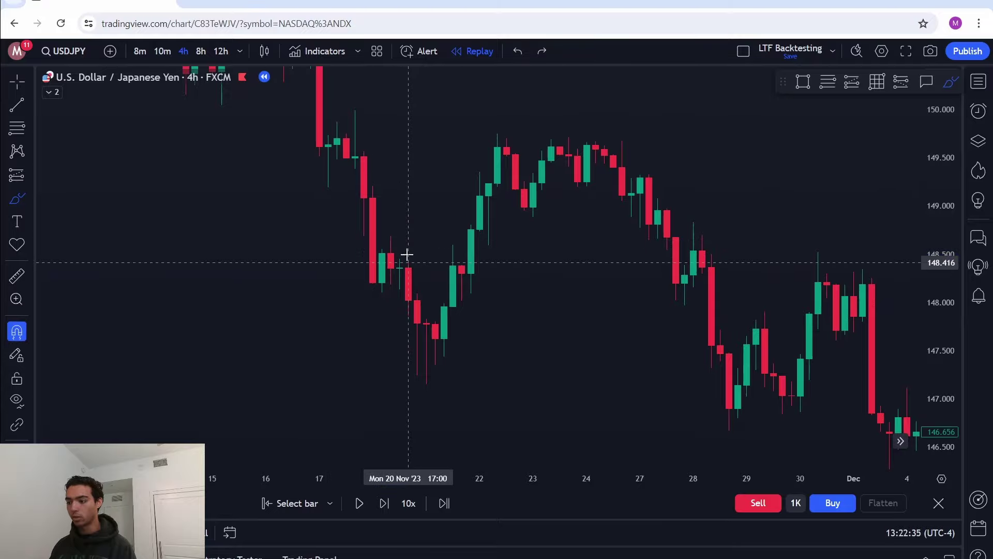
pyautogui.moveTo(416, 328); pyautogui.dragTo(428, 284)
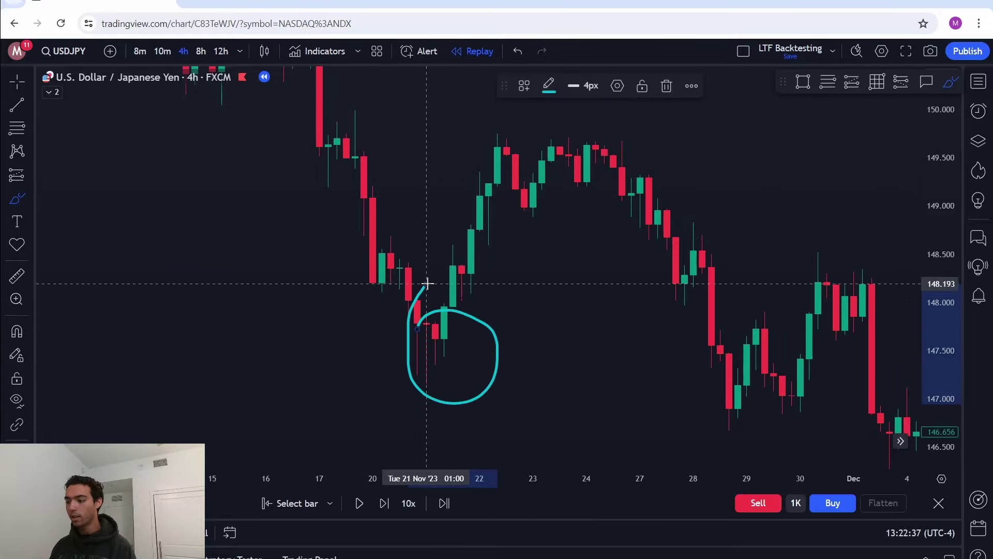
pyautogui.press('Delete')
# Step: Try brush marks around the 21 November low and a path up the rally that follows it, and remove them
pyautogui.hscroll(-3, 428, 284)
pyautogui.scroll(5, 428, 284)
pyautogui.hscroll(-4, 428, 284)
pyautogui.moveTo(477, 319); pyautogui.dragTo(514, 318)
pyautogui.hotkey('ctrl', 'z')
pyautogui.moveTo(439, 379)
pyautogui.mouseDown()
pyautogui.moveTo(505, 341)
pyautogui.moveTo(466, 380)
pyautogui.mouseUp()
pyautogui.hotkey('ctrl', 'z')
pyautogui.moveTo(459, 403)
pyautogui.mouseDown()
pyautogui.moveTo(676, 184)
pyautogui.moveTo(623, 104)
pyautogui.mouseUp()
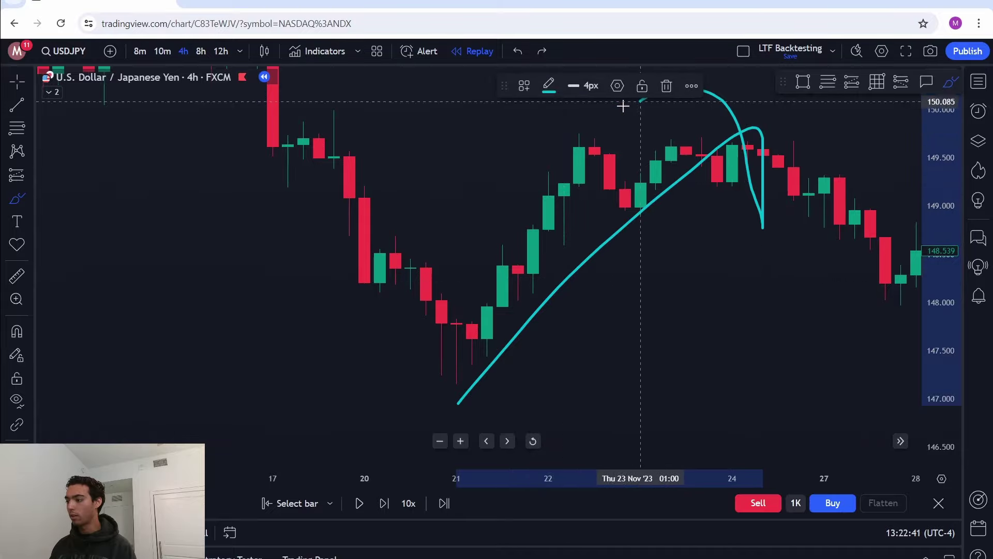
pyautogui.press('Delete')
pyautogui.scroll(-5, 408, 362)
pyautogui.moveTo(423, 365)
pyautogui.mouseDown()
pyautogui.moveTo(448, 162)
pyautogui.moveTo(476, 396)
pyautogui.mouseUp()
pyautogui.hotkey('ctrl', 'z')
# Step: Draw a horizontal trend line at about 147.15 from the 21 November swing low to just past the 28 November candle that breaks it
pyautogui.click(17, 105)
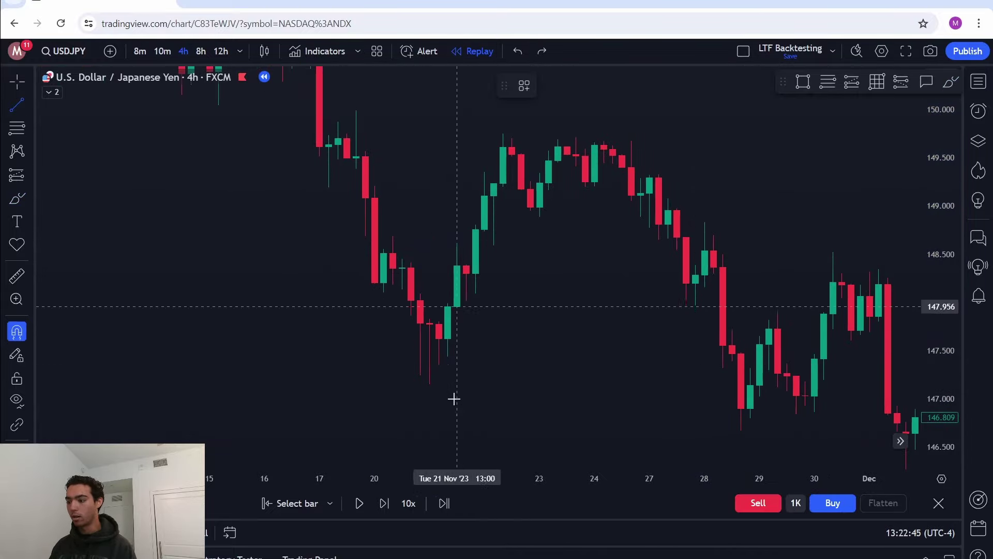
pyautogui.click(430, 391)
pyautogui.click(749, 392)
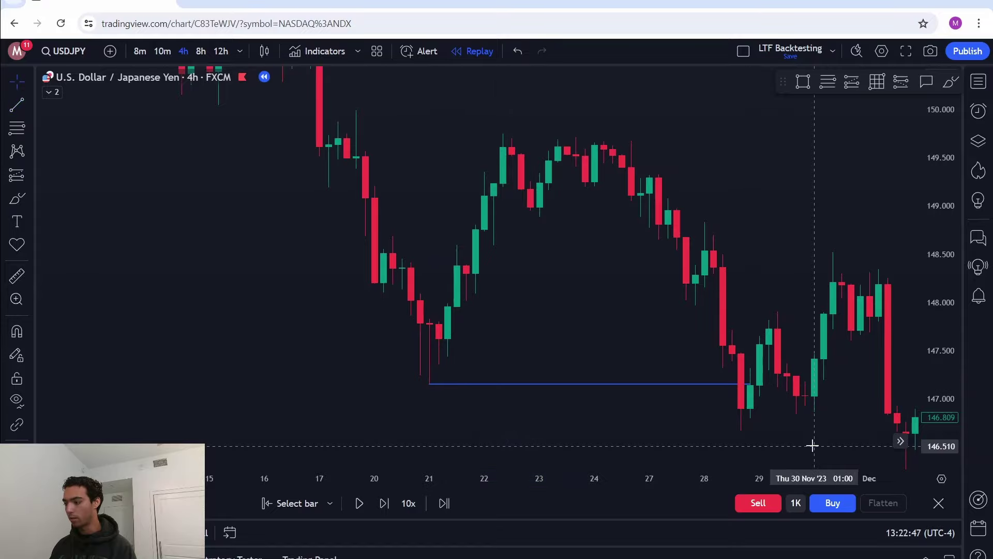
# Step: Restart the replay on 28 November just before the swing-low line is broken, and advance to the 17:00 candle that closes below it
pyautogui.click(292, 503)
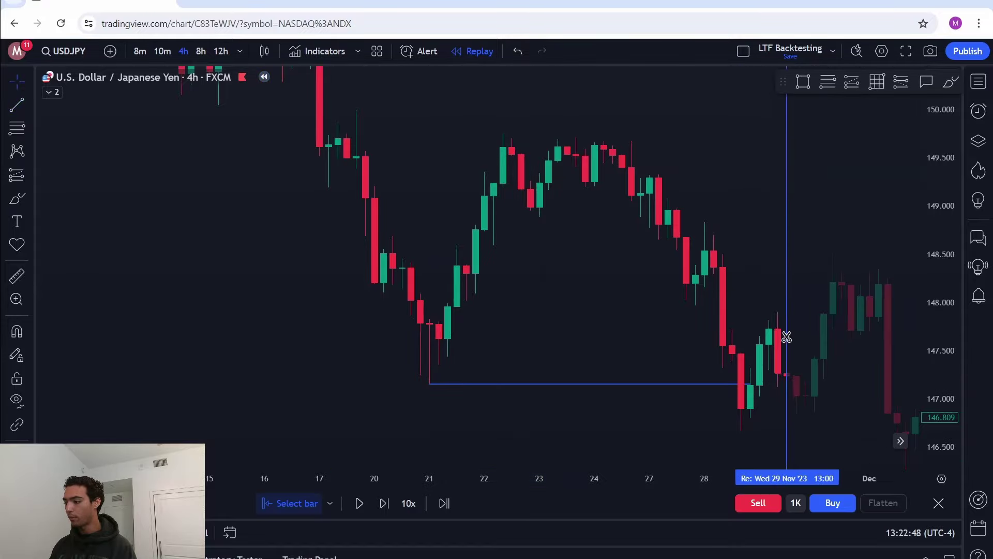
pyautogui.click(735, 331)
pyautogui.moveTo(668, 297); pyautogui.dragTo(581, 213)
pyautogui.scroll(7, 450, 212)
pyautogui.hotkey('shift', 'Right')
pyautogui.hotkey('shift', 'Right')
# Step: Draw a horizontal trend line at about 147.48 forward from the high of the 28 November 17:00 red candle
pyautogui.click(15, 104)
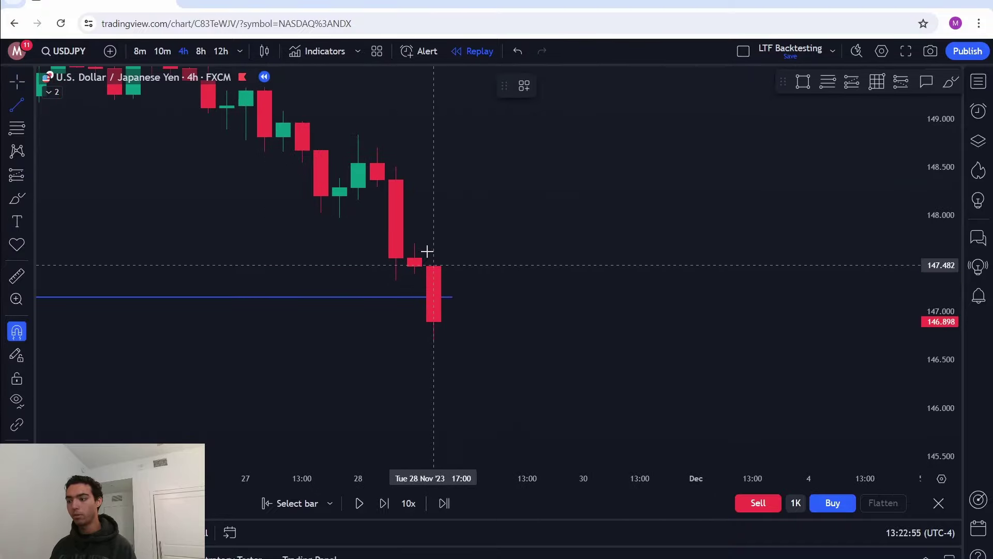
pyautogui.click(426, 253)
pyautogui.click(583, 264)
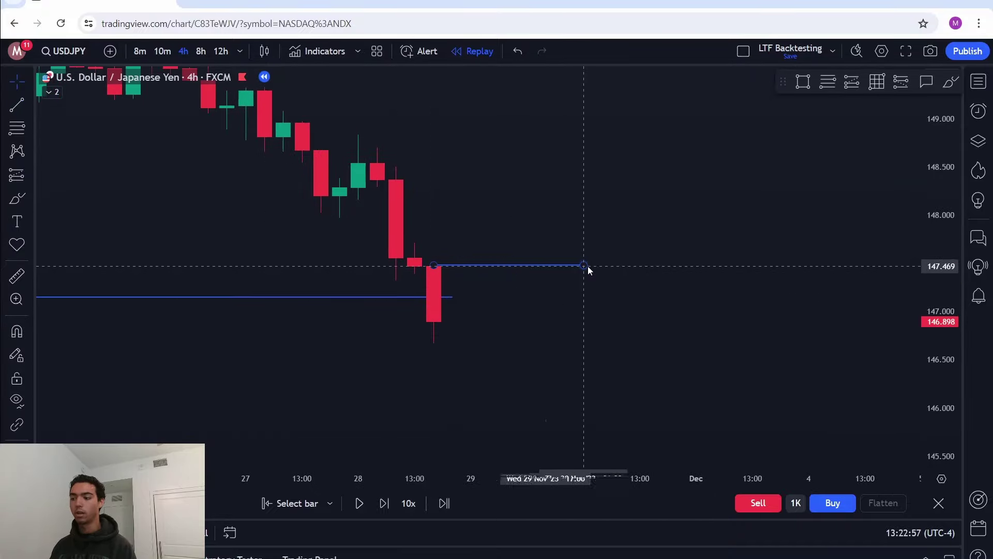
# Step: Advance the replay to the following green candle and move both ends of the short line to that candle's high at about 147.32
pyautogui.hotkey('shift', 'Right')
pyautogui.hotkey('shift', 'Right')
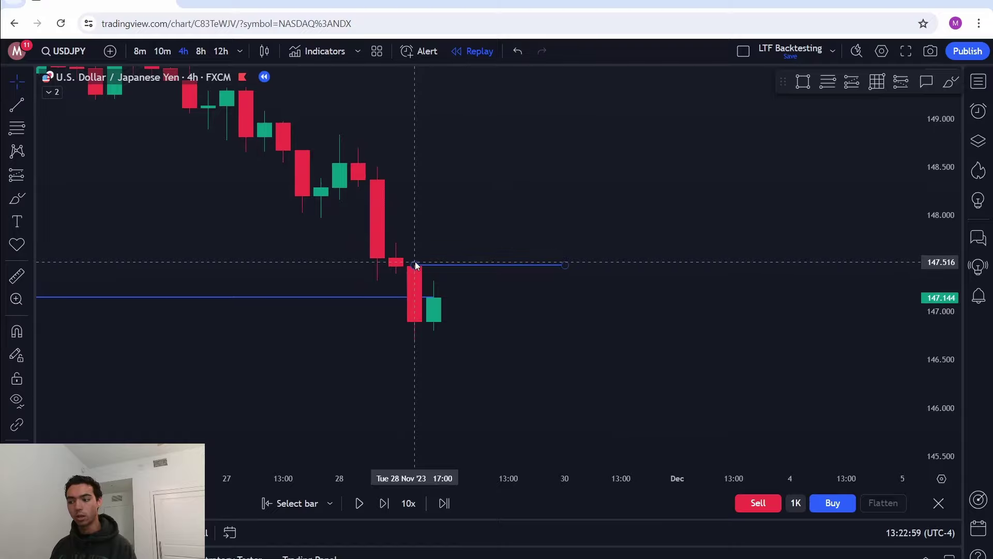
pyautogui.moveTo(415, 264); pyautogui.dragTo(434, 280)
pyautogui.moveTo(565, 265); pyautogui.dragTo(509, 280)
pyautogui.click(552, 305)
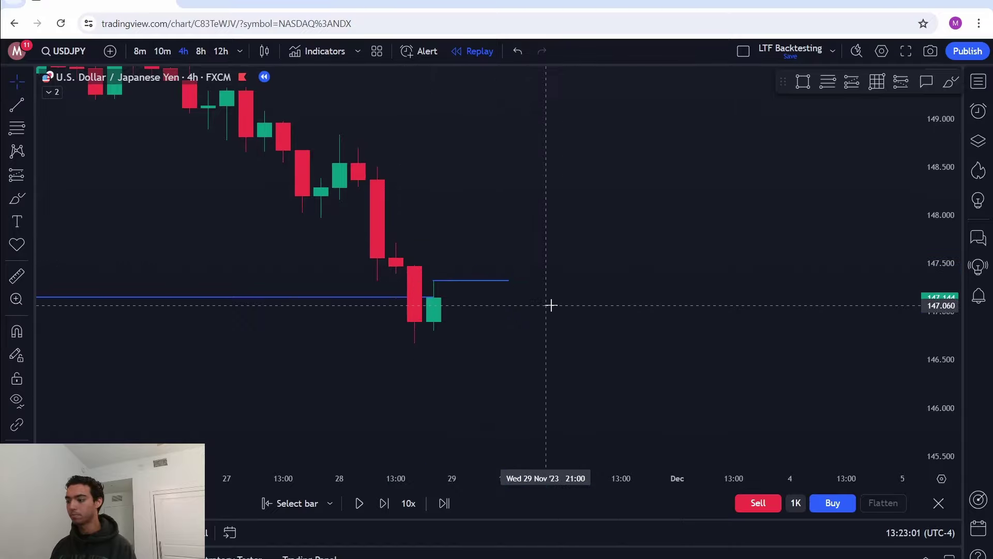
# Step: Advance the replay by one candle and draw a horizontal trend line at about 146.67 forward from the low of the red breakdown candle
pyautogui.hotkey('shift', 'Right')
pyautogui.hotkey('shift', 'Right')
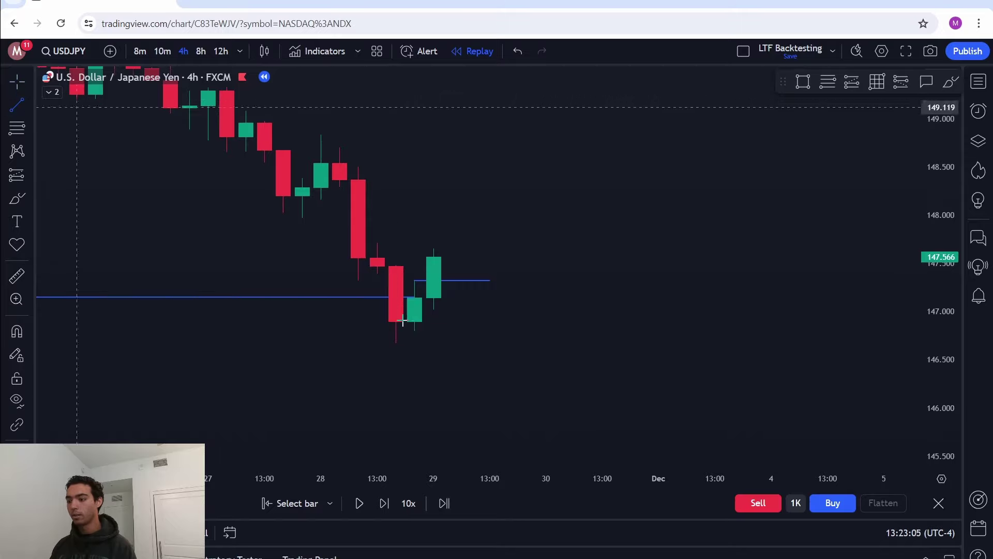
pyautogui.moveTo(396, 343); pyautogui.dragTo(752, 342)
pyautogui.click(646, 243)
# Step: Advance the replay bar by bar up to the 1 December red candle that reaches the lower line
pyautogui.hotkey('shift', 'Right')
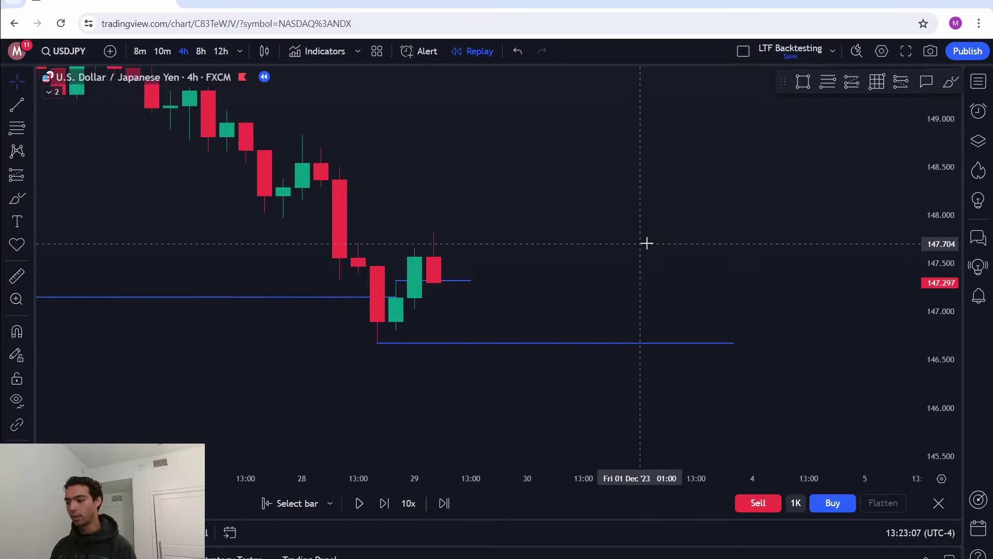
pyautogui.hotkey('shift', 'Right')
pyautogui.hotkey('shift', 'Right')
pyautogui.hotkey('shift', 'Right')
pyautogui.hotkey('shift', 'Right')
pyautogui.hotkey('shift', 'Right')
pyautogui.hotkey('shift', 'Right')
pyautogui.hotkey('shift', 'Right')
pyautogui.hotkey('shift', 'Right')
pyautogui.hotkey('shift', 'Right')
pyautogui.hotkey('shift', 'Right')
pyautogui.hotkey('shift', 'Right')
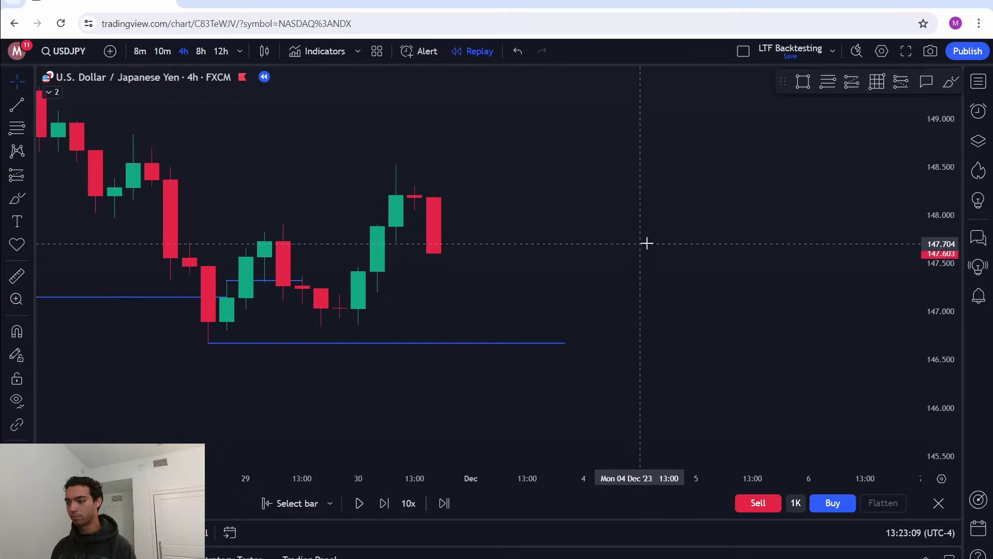
pyautogui.hotkey('shift', 'Right')
pyautogui.hotkey('shift', 'Right')
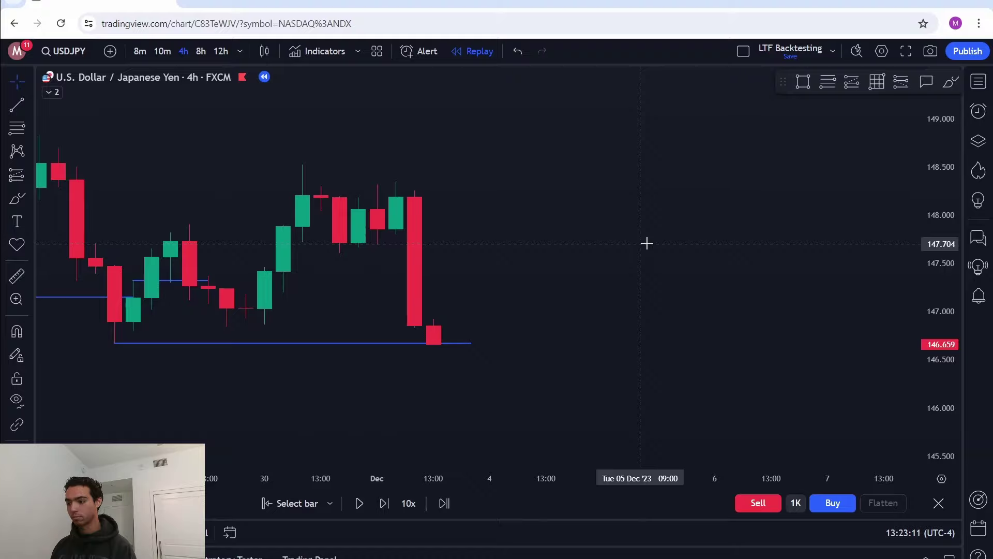
# Step: Advance the replay to the 3 December 17:00 candle and draw a horizontal trend line forward from its high at about 146.75
pyautogui.hotkey('shift', 'Right')
pyautogui.hotkey('alt', 't')
pyautogui.moveTo(433, 335); pyautogui.dragTo(604, 342)
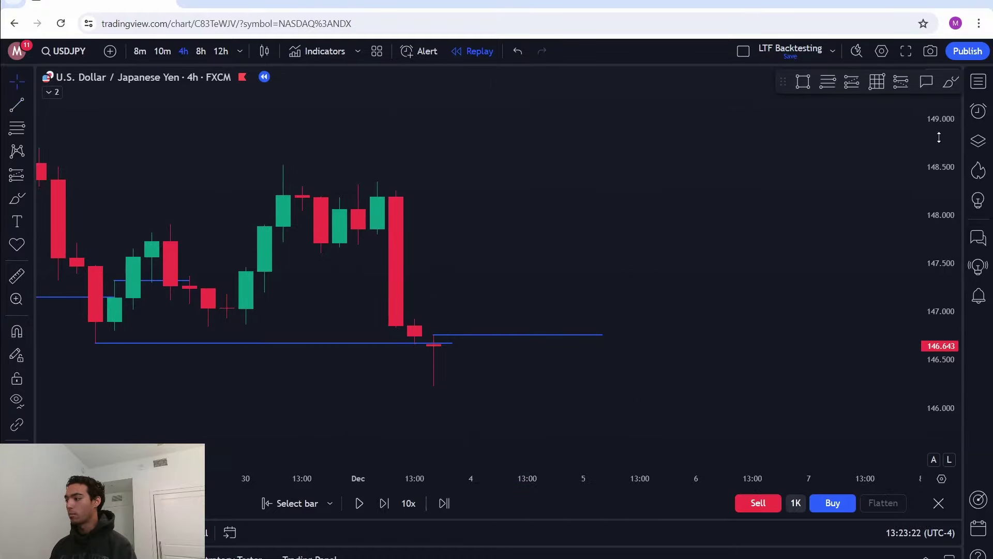
pyautogui.moveTo(415, 354); pyautogui.dragTo(439, 353)
pyautogui.hotkey('ctrl', 'z')
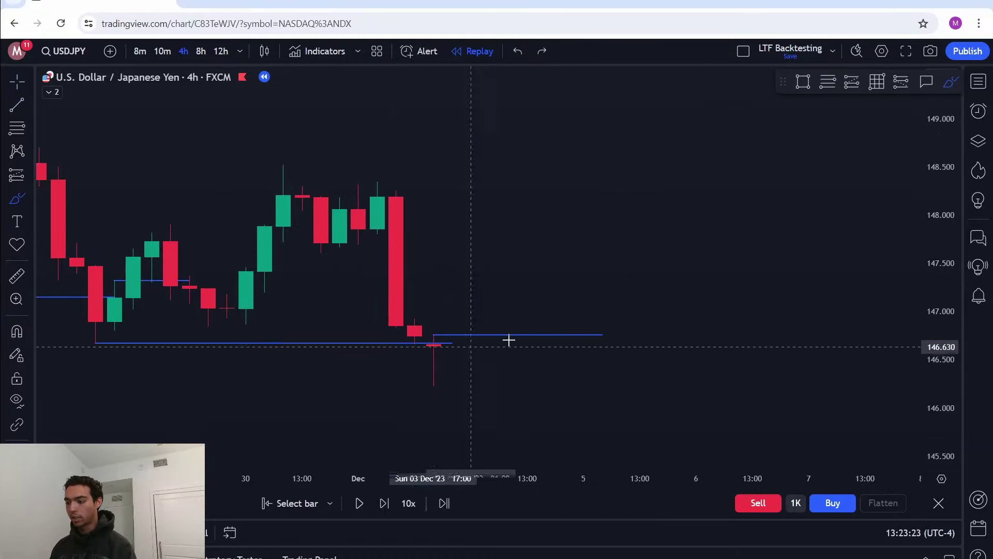
# Step: Advance the replay by one candle and shorten the trend line at 146.75 to end just past the new green candle
pyautogui.hotkey('shift', 'Right')
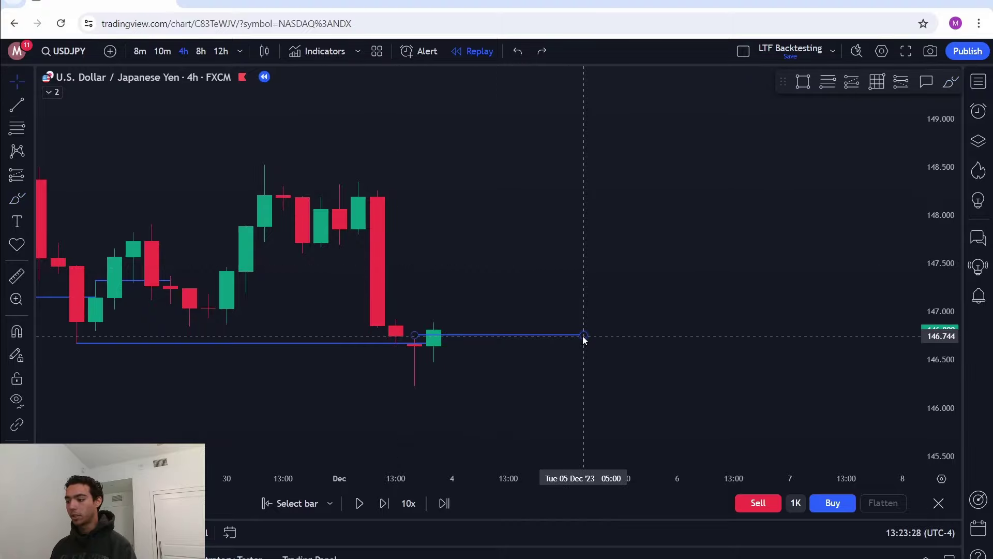
pyautogui.moveTo(583, 335); pyautogui.dragTo(453, 335)
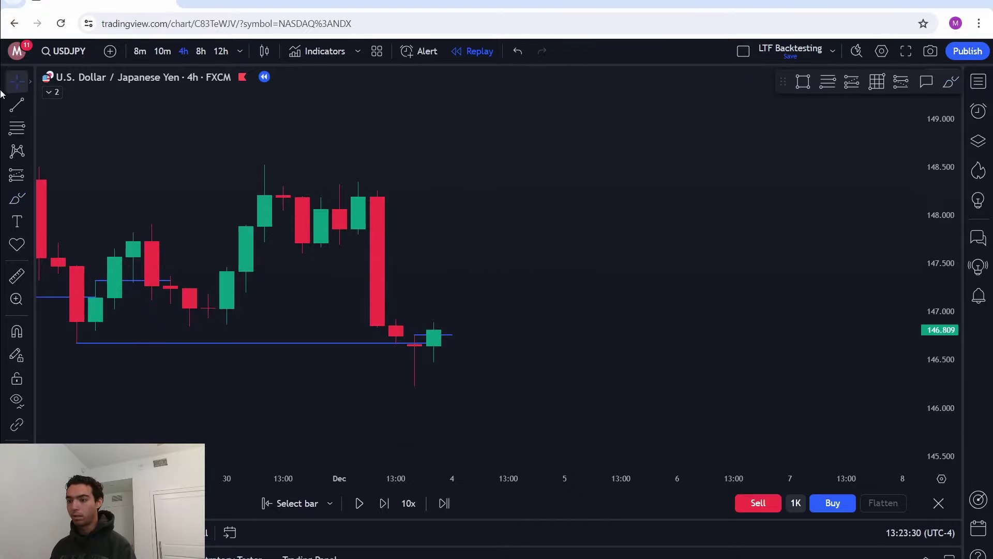
pyautogui.scroll(-4, 883, 240)
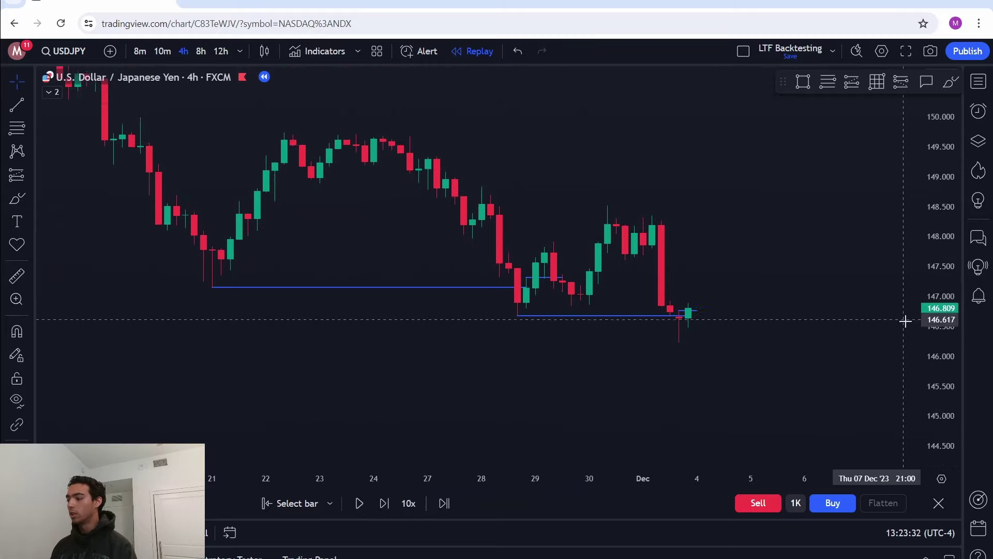
pyautogui.moveTo(765, 282); pyautogui.dragTo(680, 370)
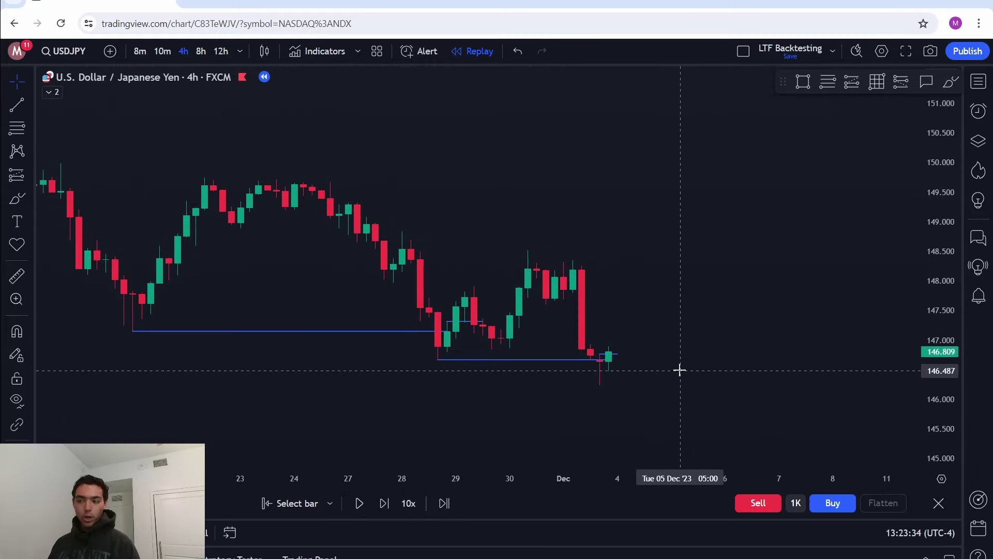